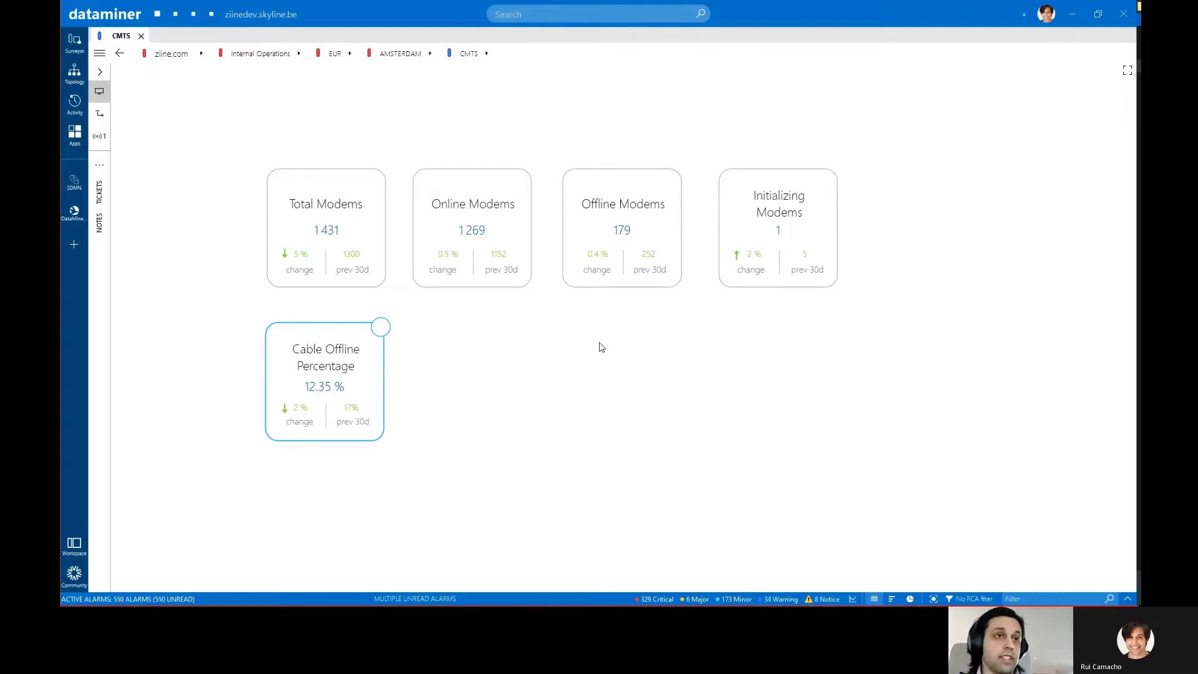
# Step: Open the VER_10K_07_CMTS element from the Cable Offline Percentage tile and view the Cable Modems Offline Percentage trend over several days
pyautogui.click(78, 45)
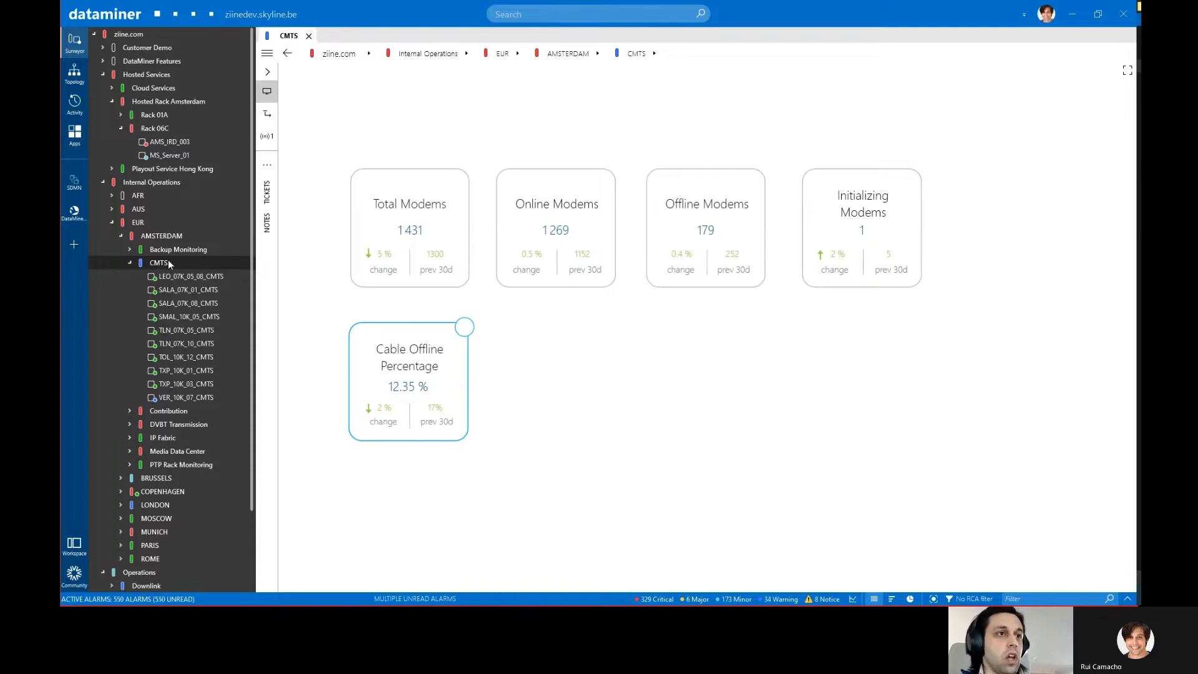
pyautogui.click(74, 42)
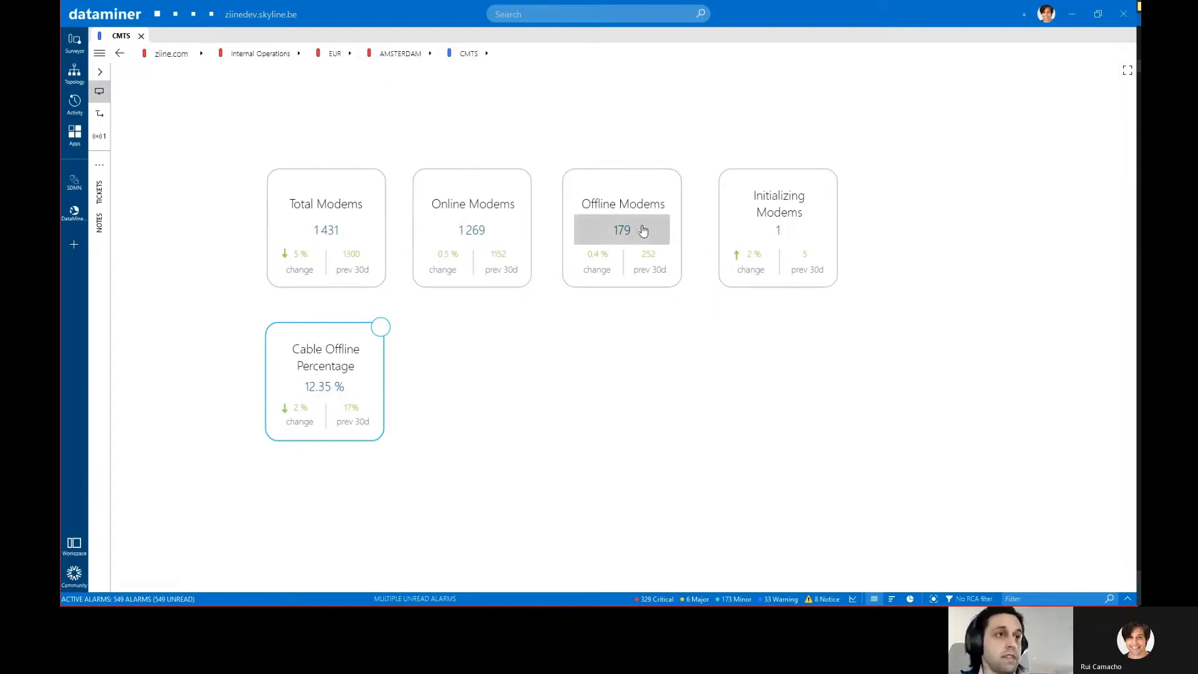
pyautogui.click(321, 387)
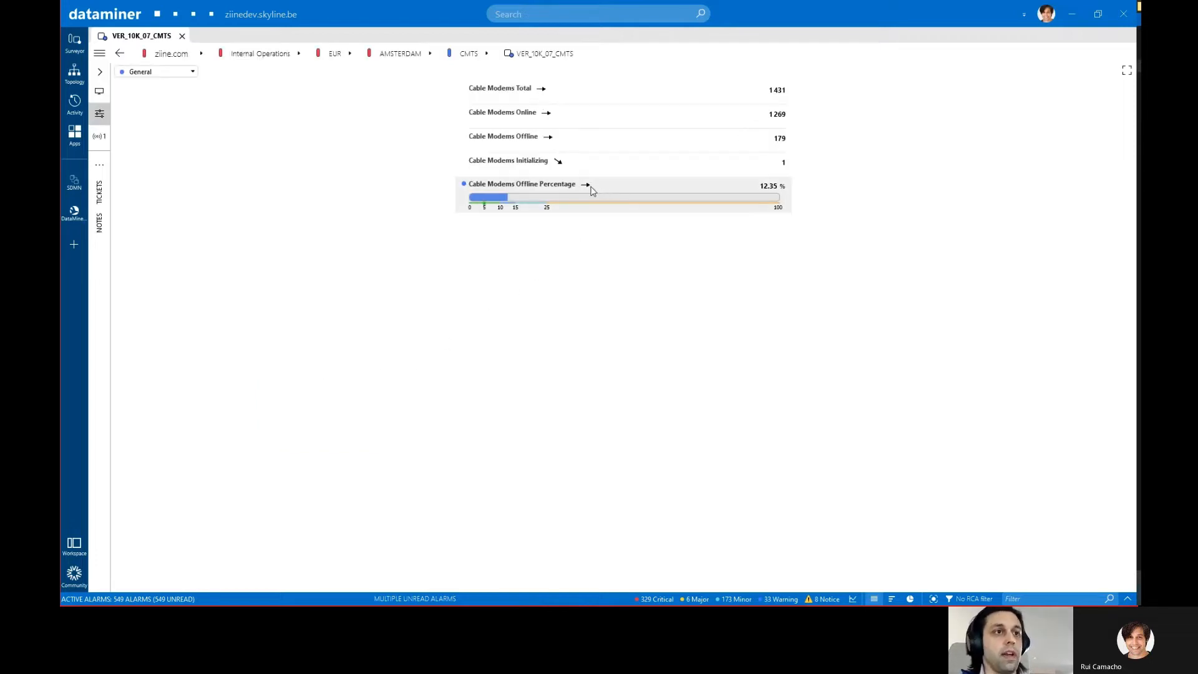
pyautogui.click(585, 189)
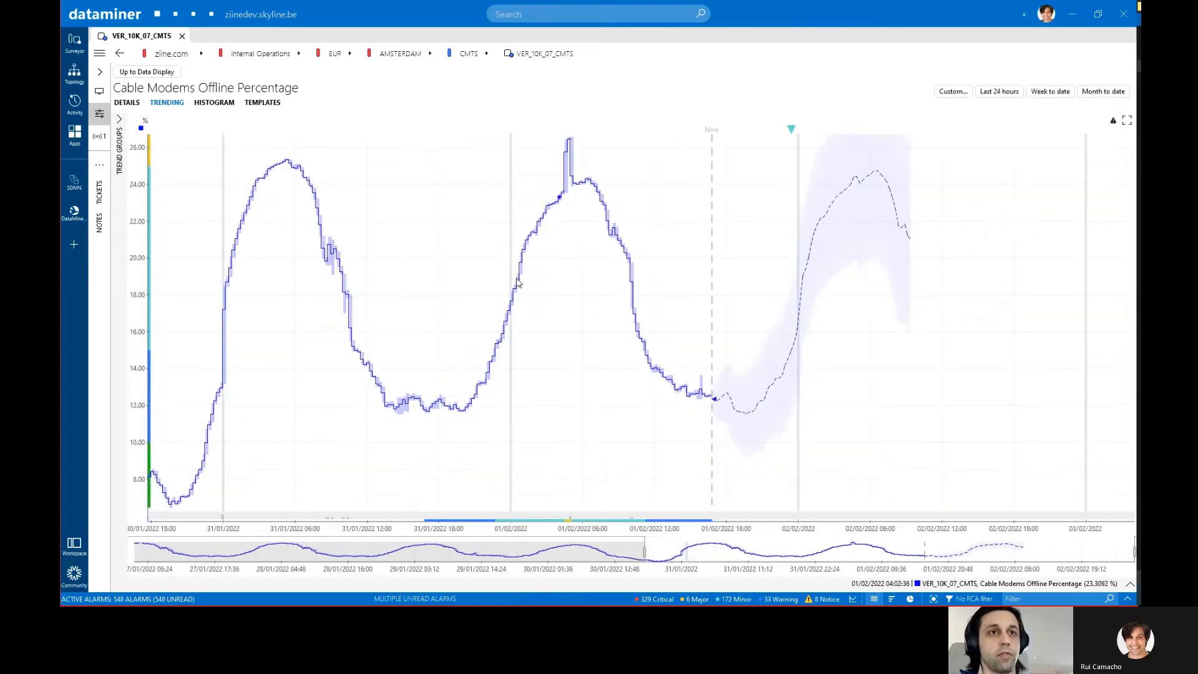
pyautogui.scroll(-5, 457, 293)
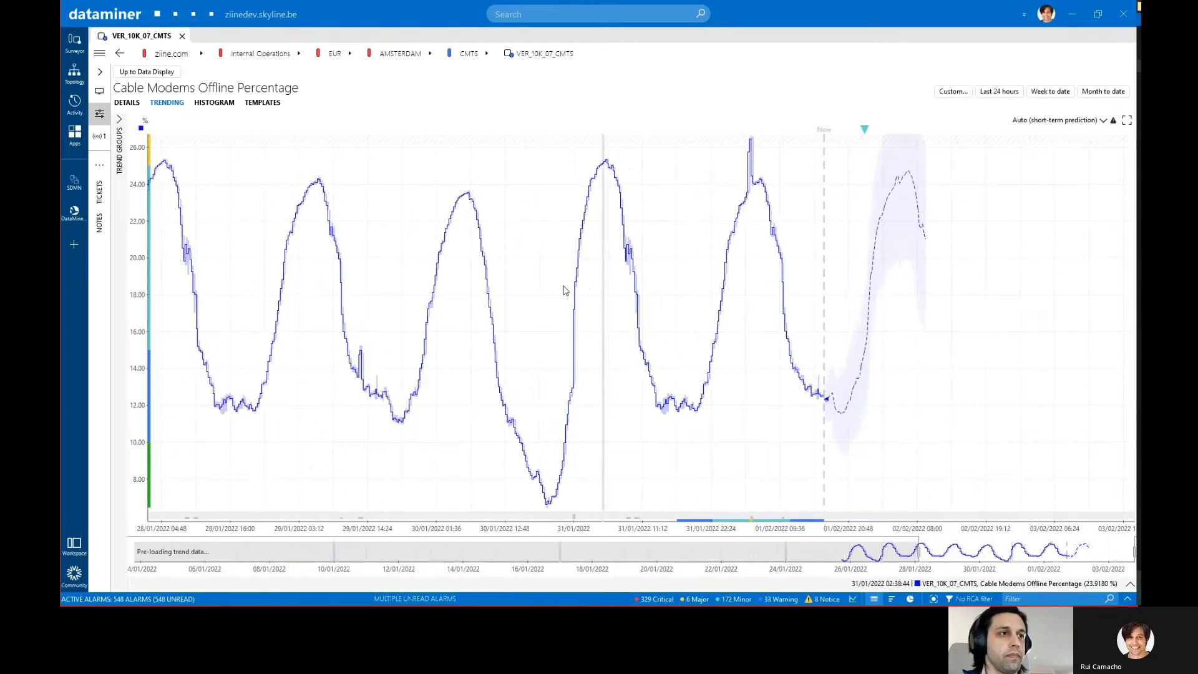
pyautogui.moveTo(565, 291); pyautogui.dragTo(699, 286)
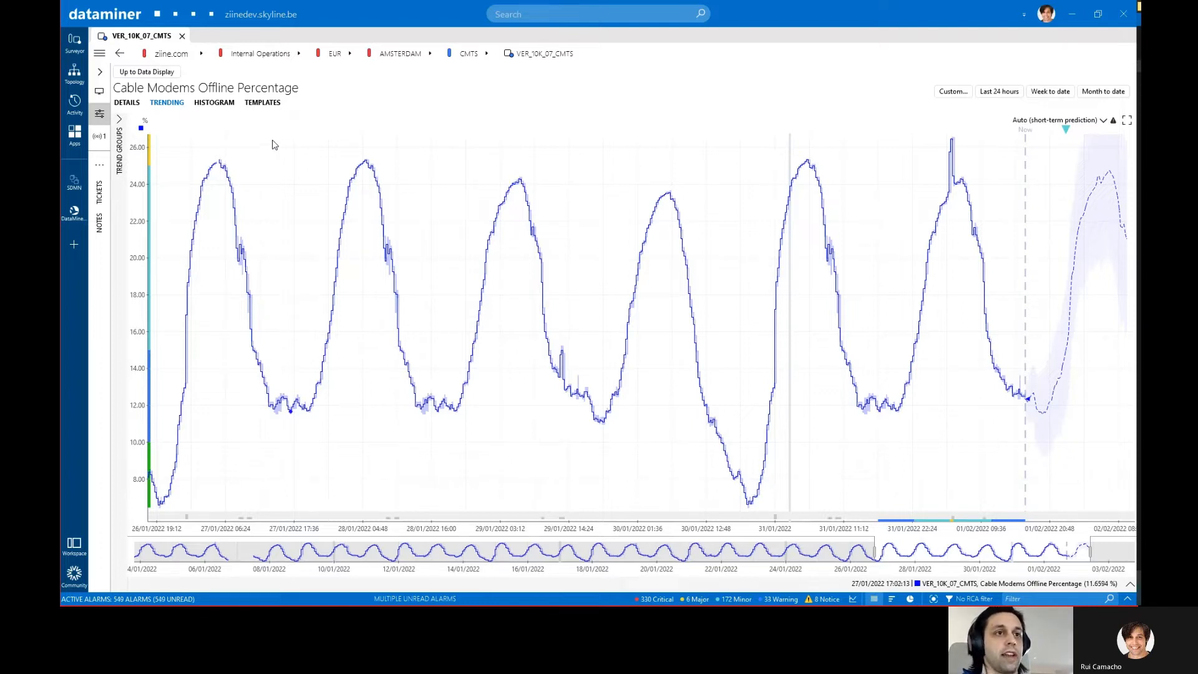
# Step: Return to the element's general data and show the trend graph of Cable Modems Offline over several days
pyautogui.click(147, 74)
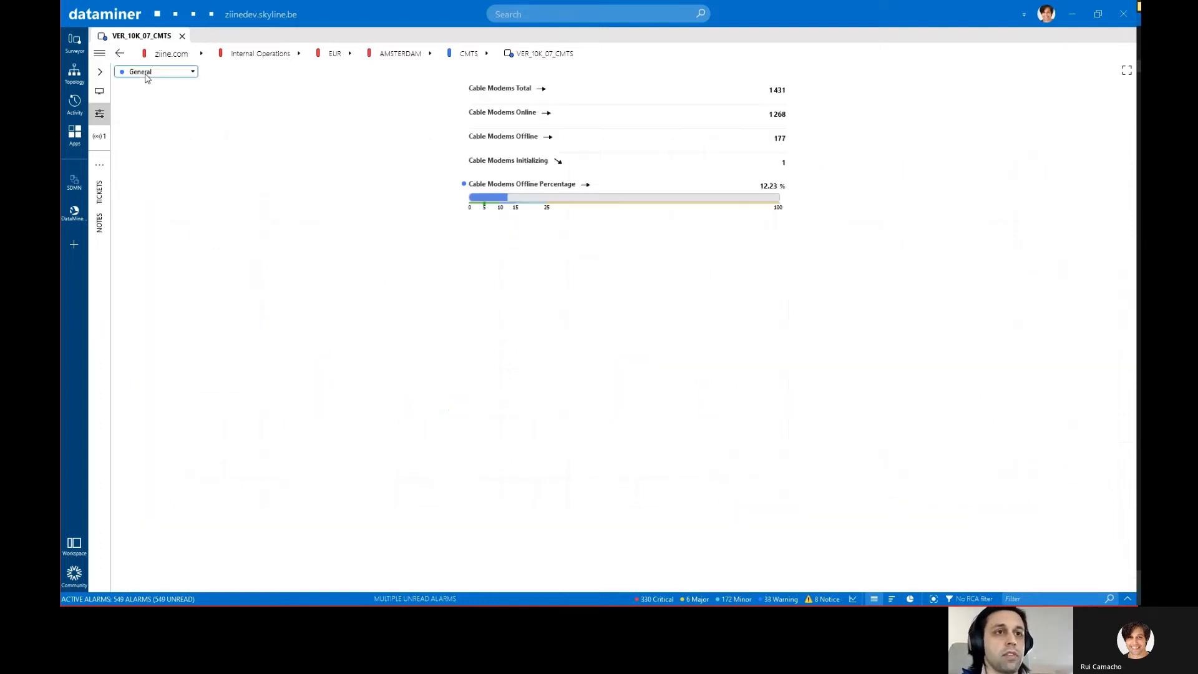
pyautogui.click(549, 138)
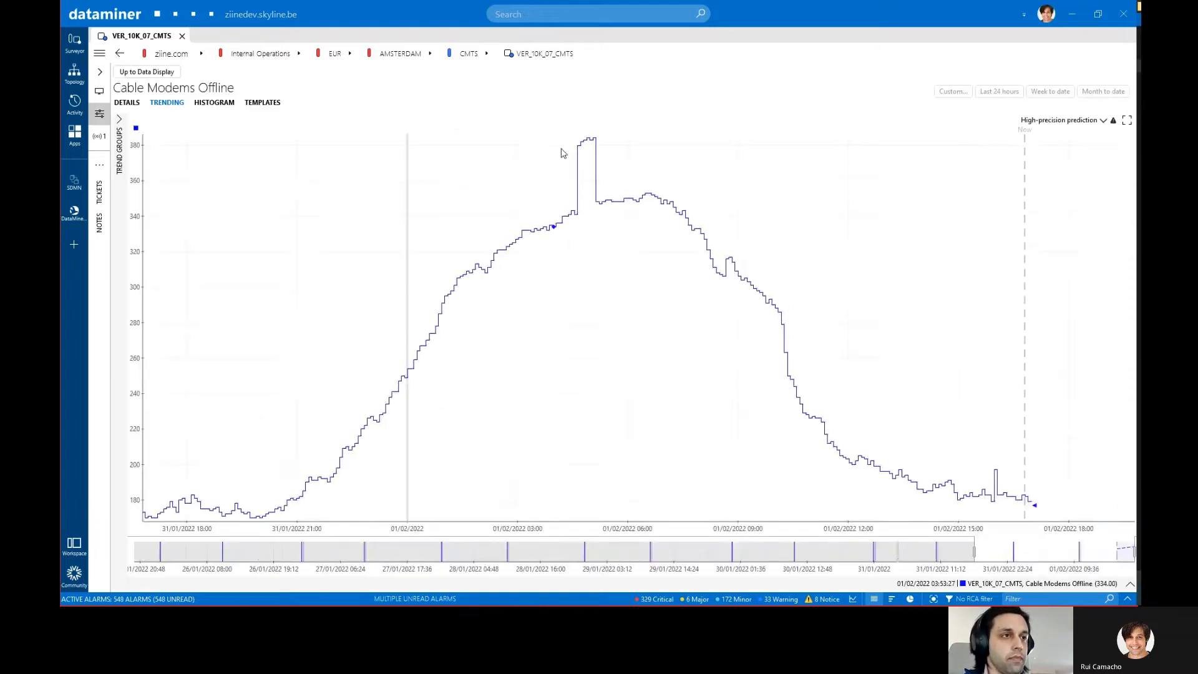
pyautogui.scroll(-3, 551, 270)
pyautogui.scroll(-5, 658, 272)
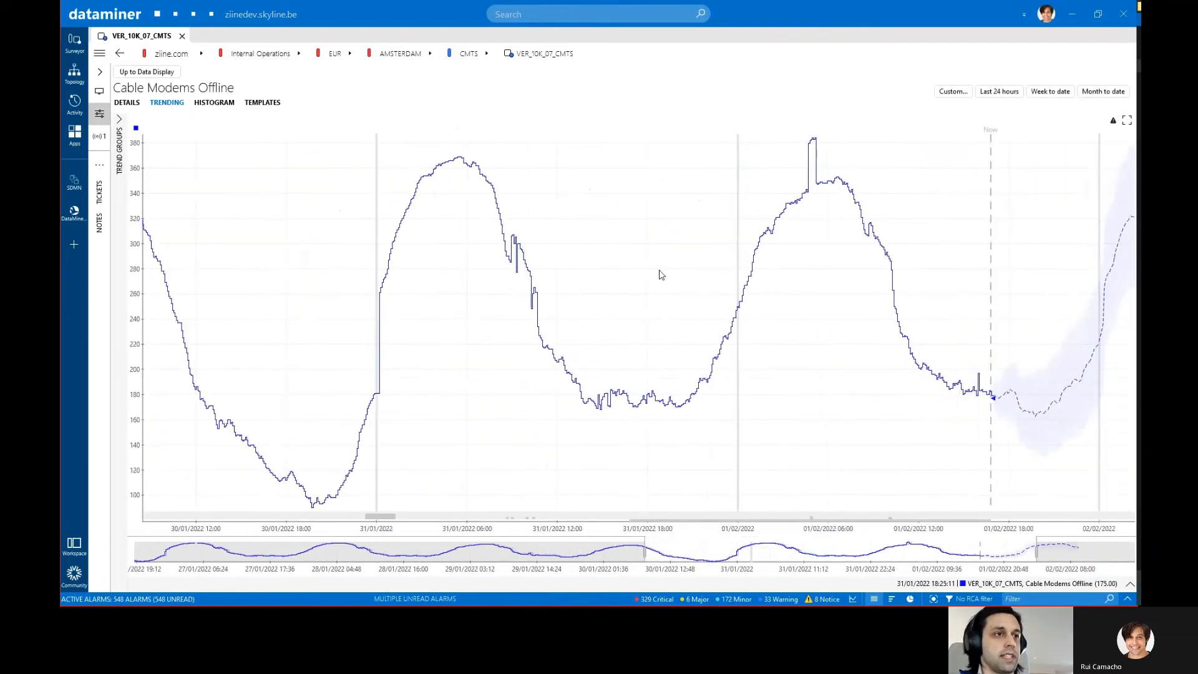
pyautogui.moveTo(647, 275)
pyautogui.mouseDown()
pyautogui.moveTo(722, 275)
pyautogui.moveTo(645, 275)
pyautogui.mouseUp()
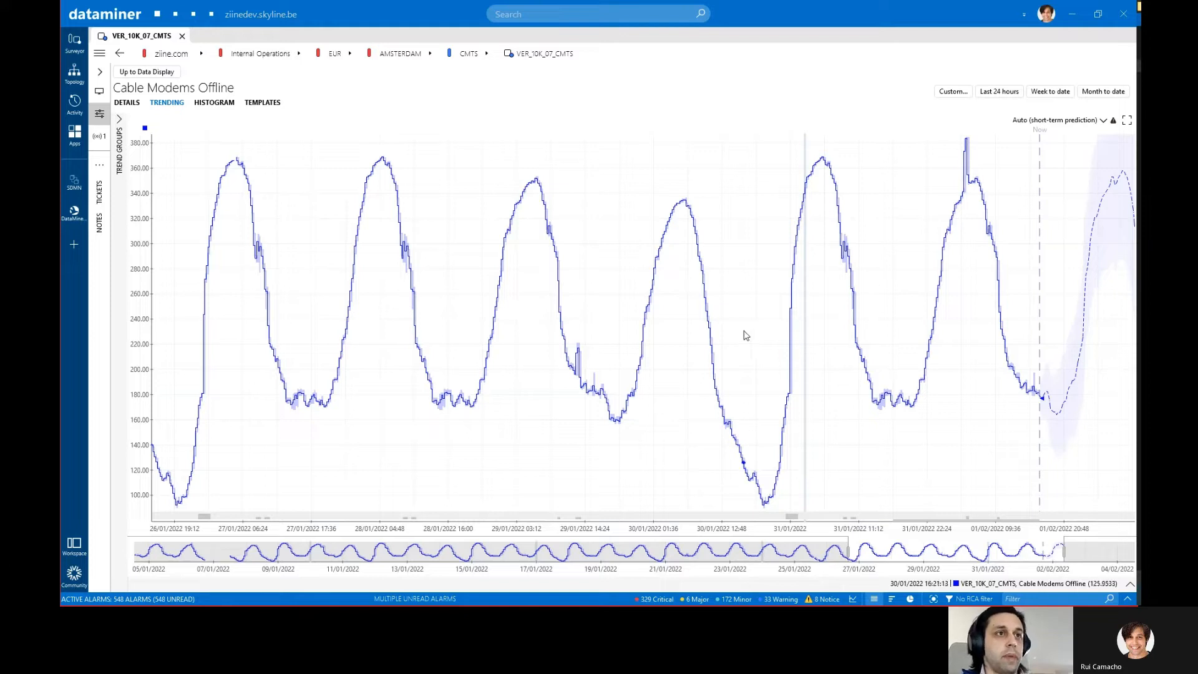
# Step: Add the Cable Modems Online parameter of VER_10K_07_CMTS to the trend graph and show both trends up to the forecast
pyautogui.click(1130, 584)
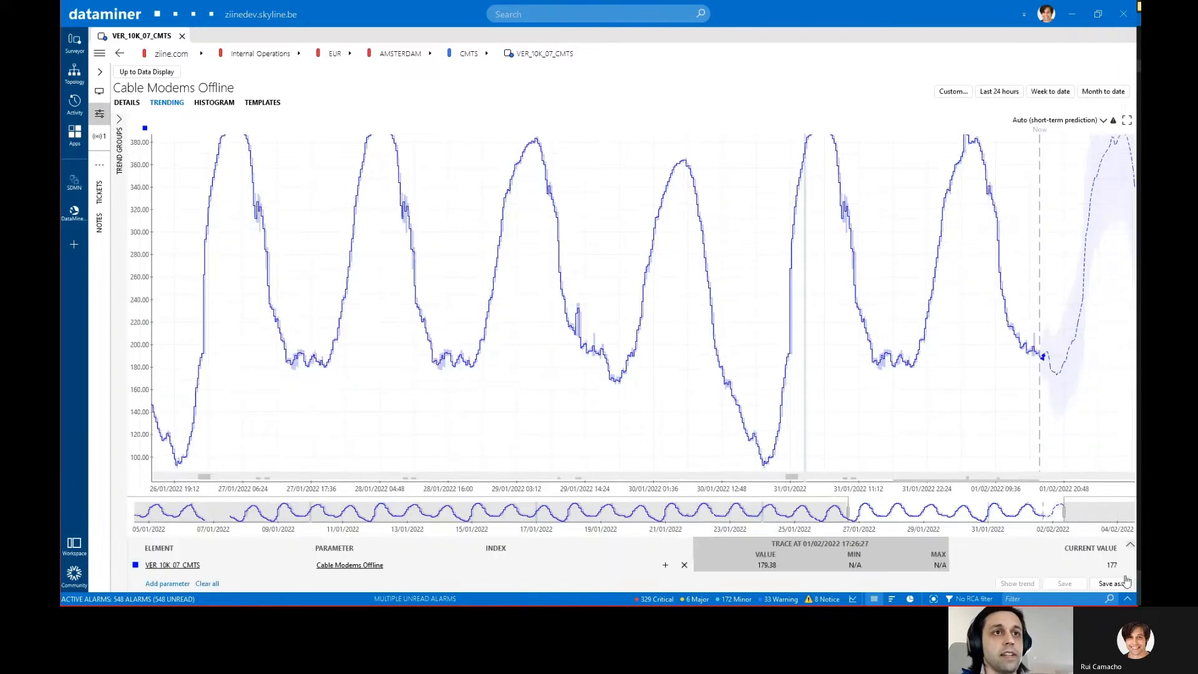
pyautogui.click(167, 584)
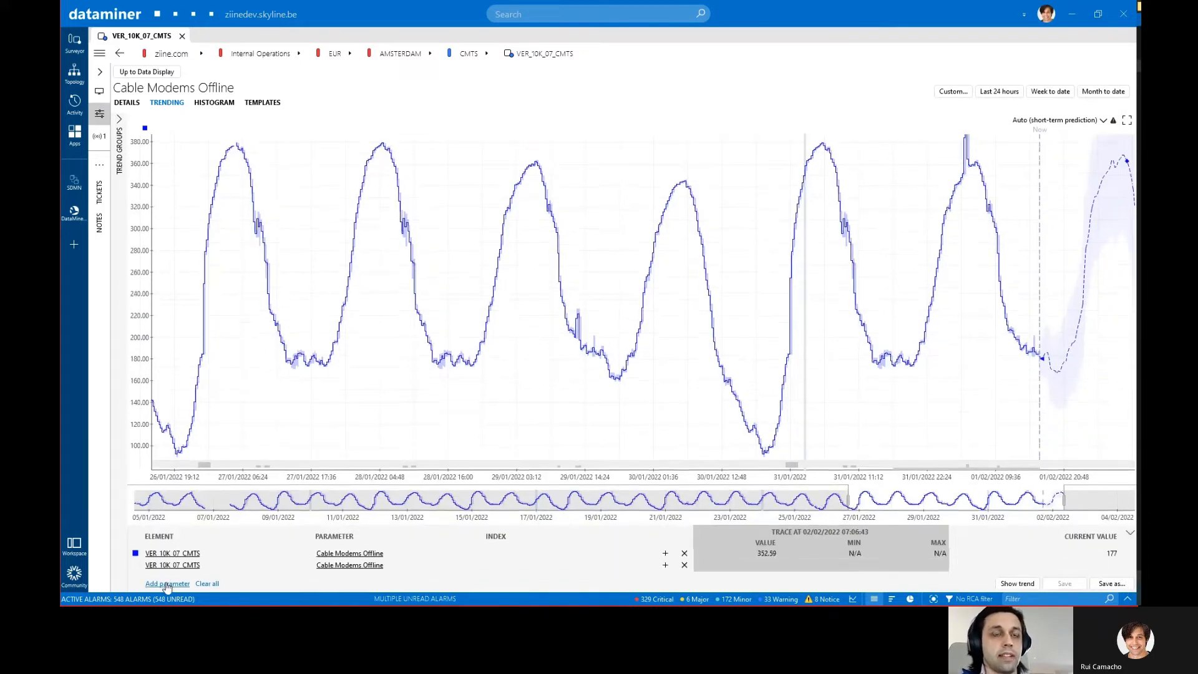
pyautogui.click(337, 566)
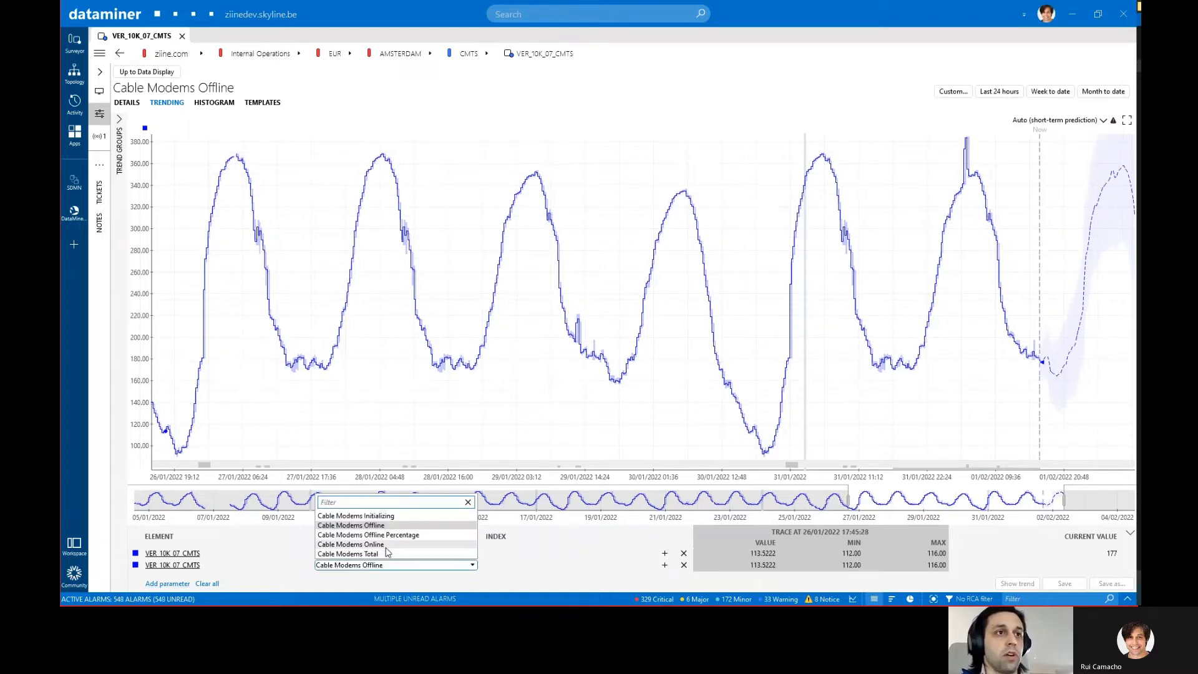
pyautogui.click(362, 545)
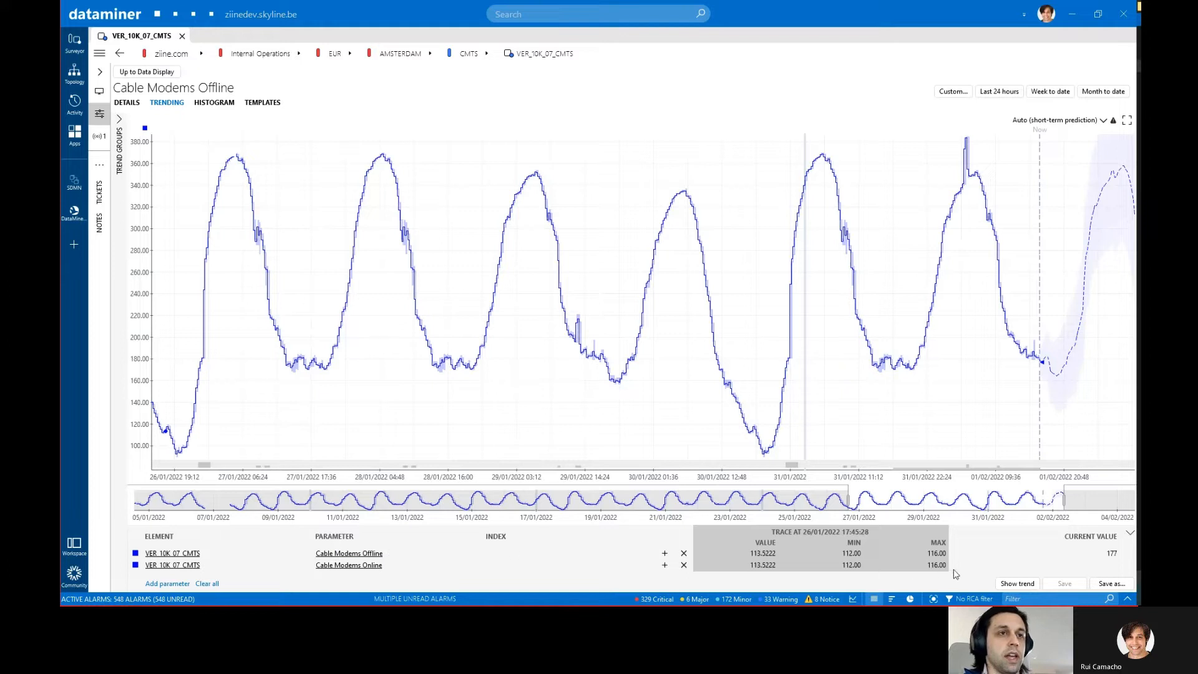
pyautogui.click(1030, 583)
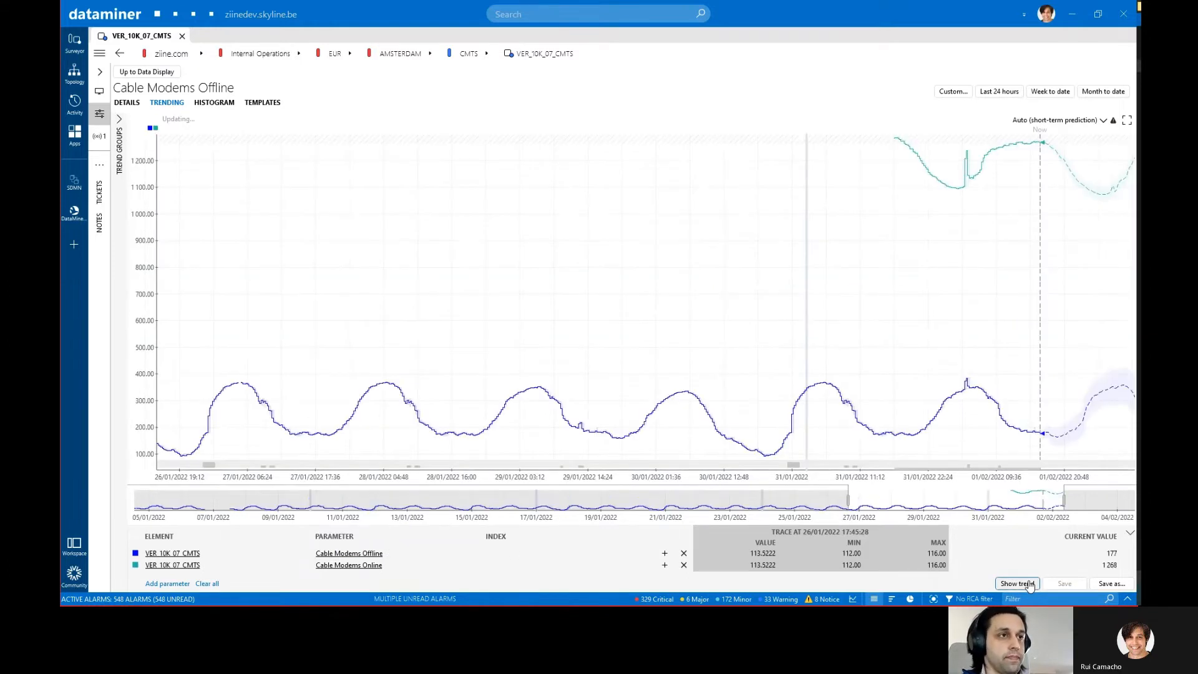
pyautogui.scroll(-5, 468, 287)
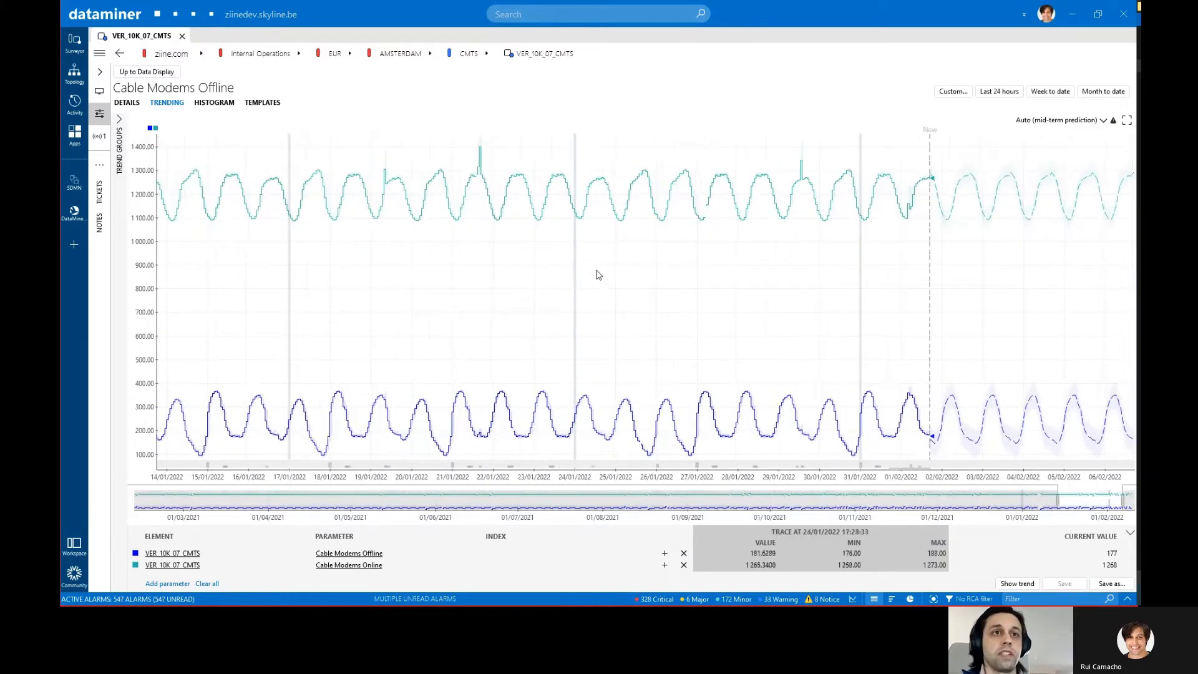
pyautogui.scroll(4, 593, 237)
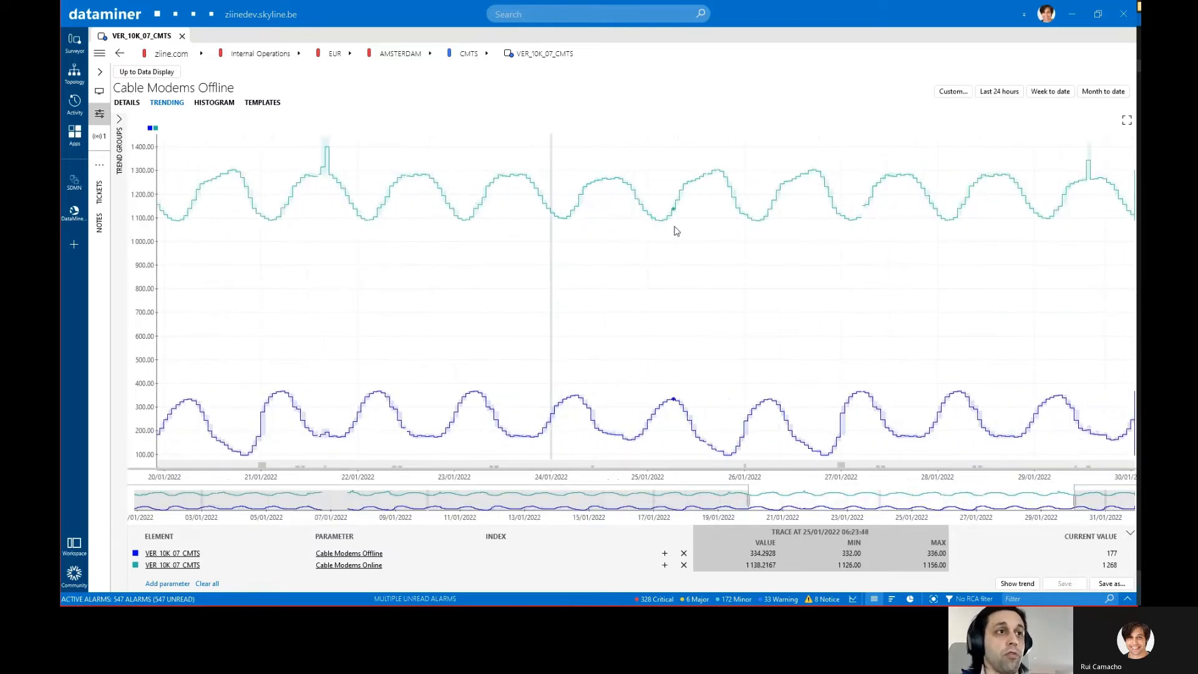
pyautogui.moveTo(674, 230); pyautogui.dragTo(204, 224)
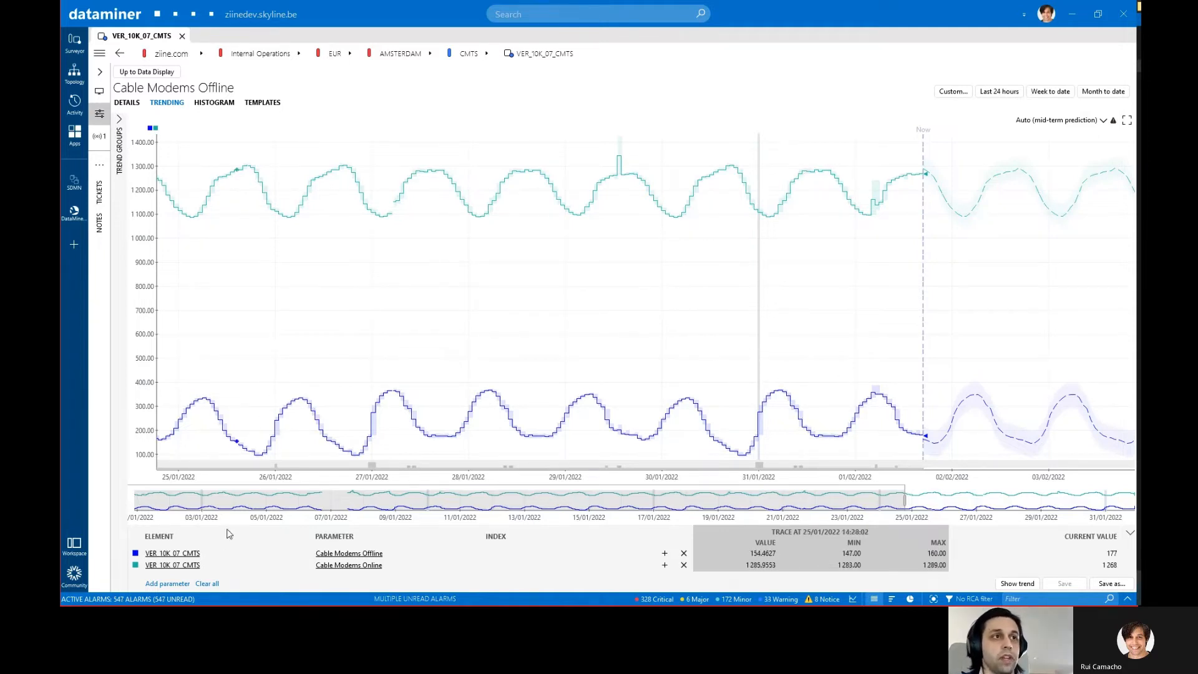
# Step: Add another trend parameter for element LEO_07K_05_08_CMTS, set to Cable Modems Offline Percentage
pyautogui.click(181, 583)
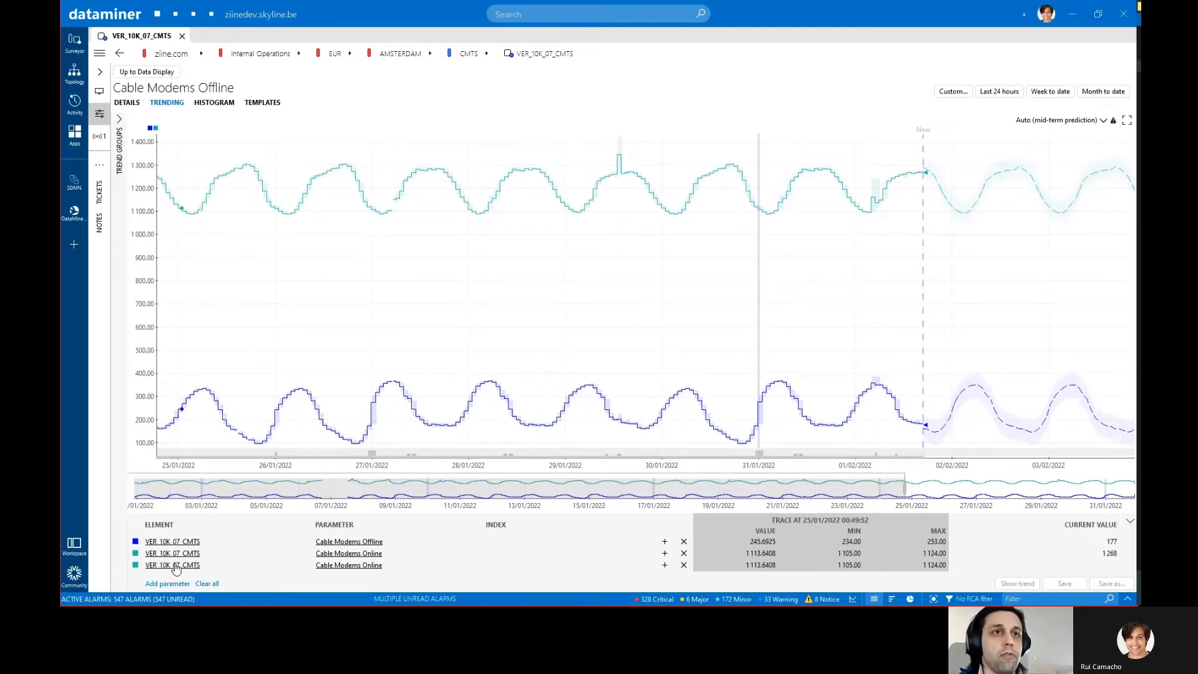
pyautogui.click(176, 567)
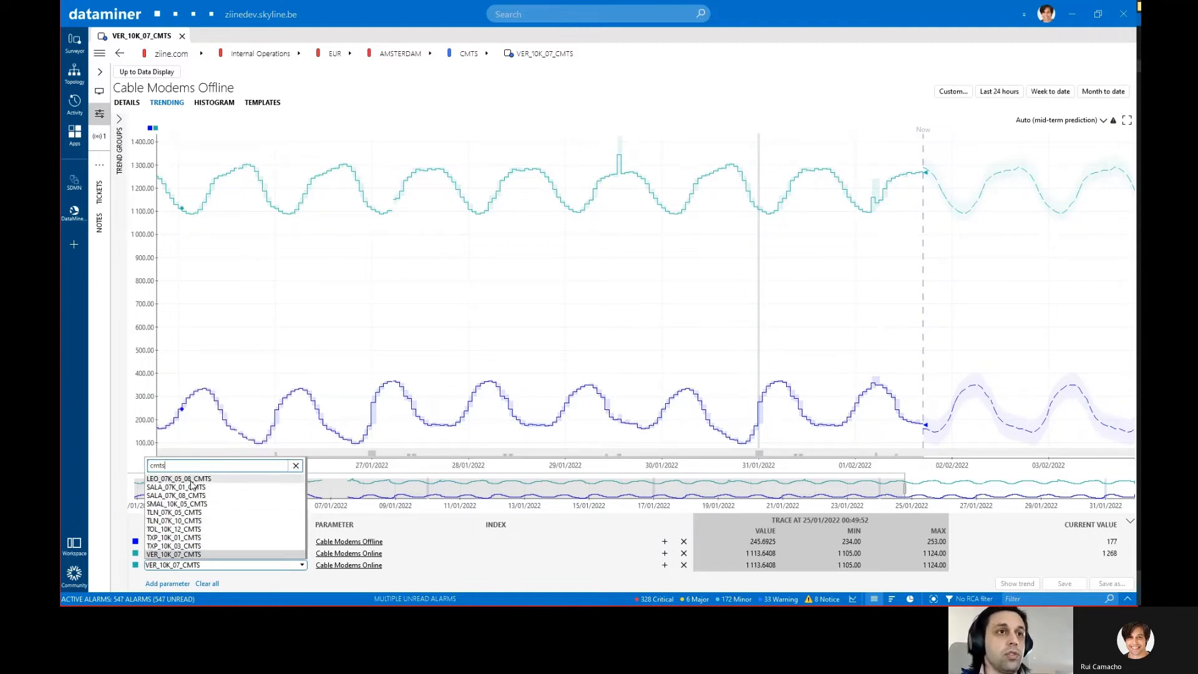
pyautogui.click(191, 480)
pyautogui.click(325, 567)
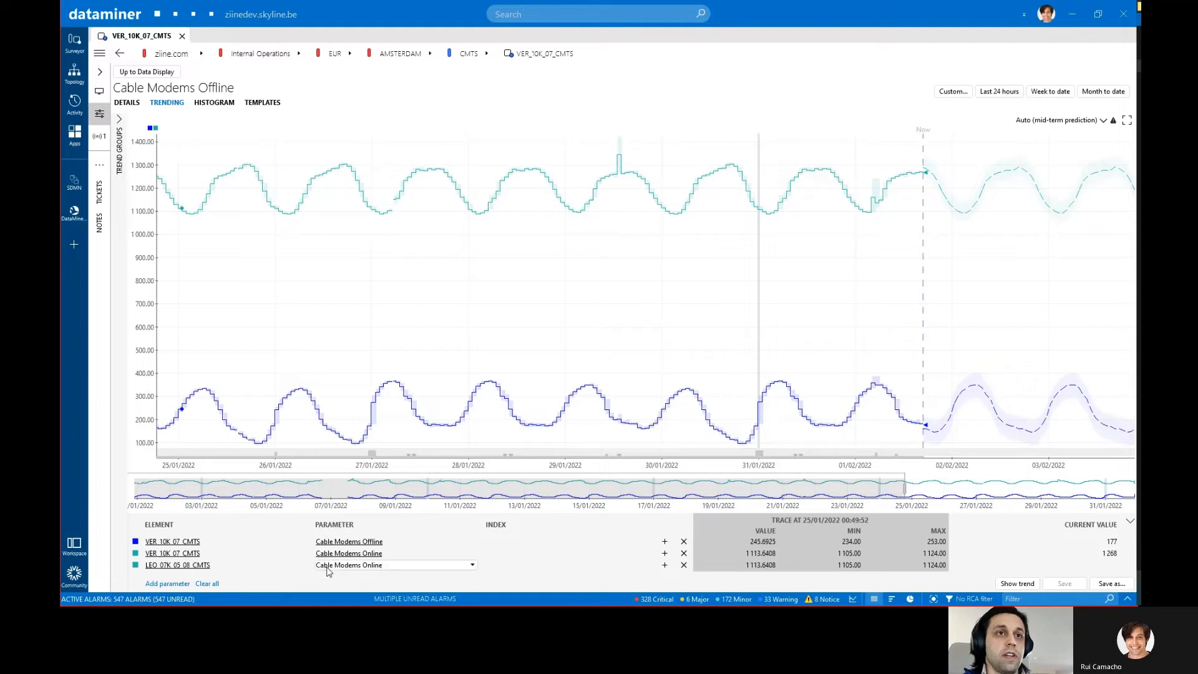
pyautogui.click(368, 535)
# Step: Switch both VER_10K_07_CMTS trend entries to the Cable Modems Offline Percentage parameter
pyautogui.click(356, 553)
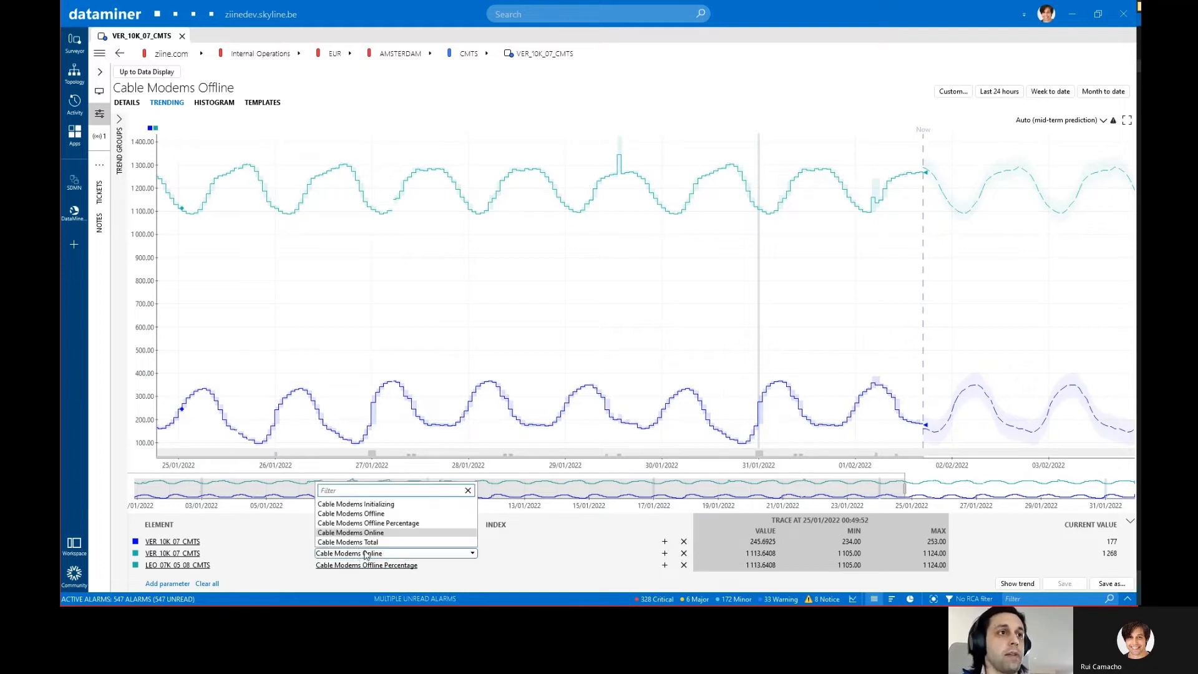
pyautogui.click(379, 523)
pyautogui.click(362, 542)
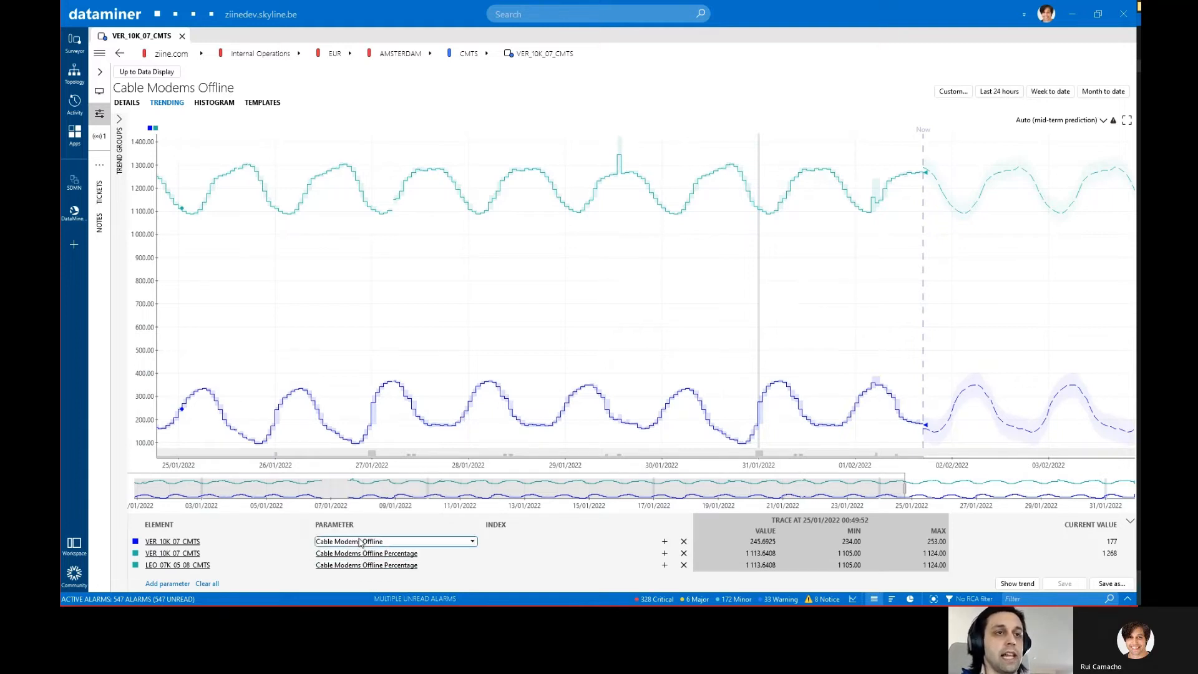
pyautogui.click(400, 511)
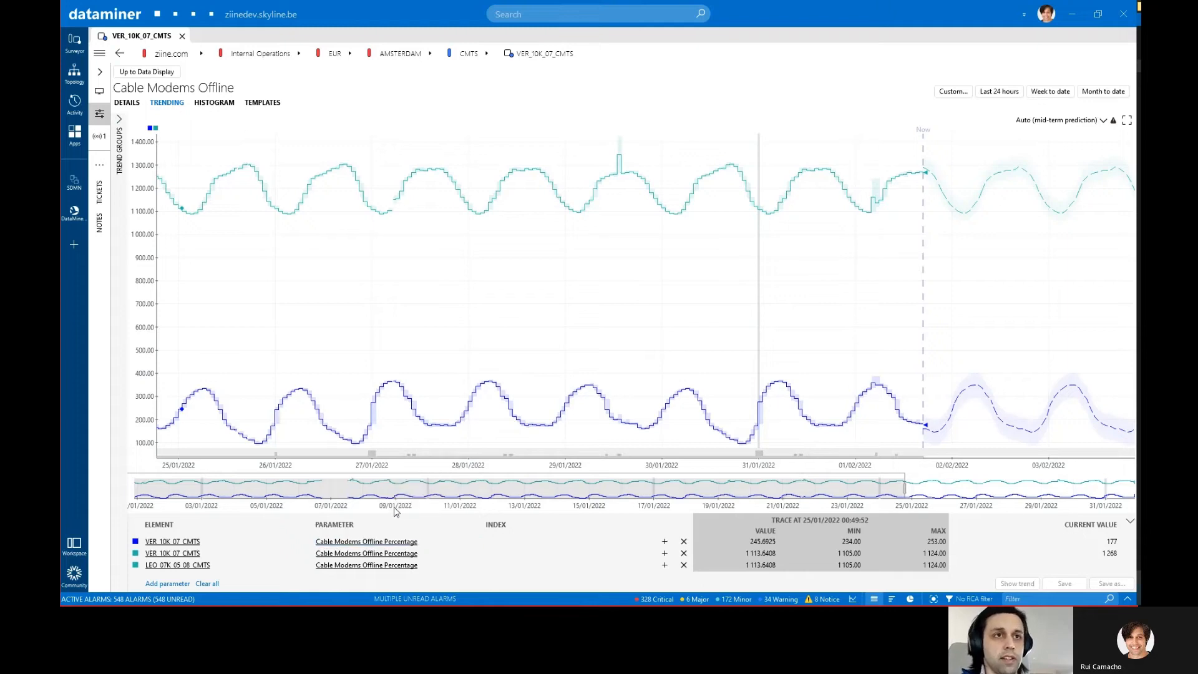
# Step: Assign a different CMTS element to each trend entry, covering the SALA, VER, LEO, SMAL, TLN, TOL and TXP units, and show the combined trend
pyautogui.click(185, 555)
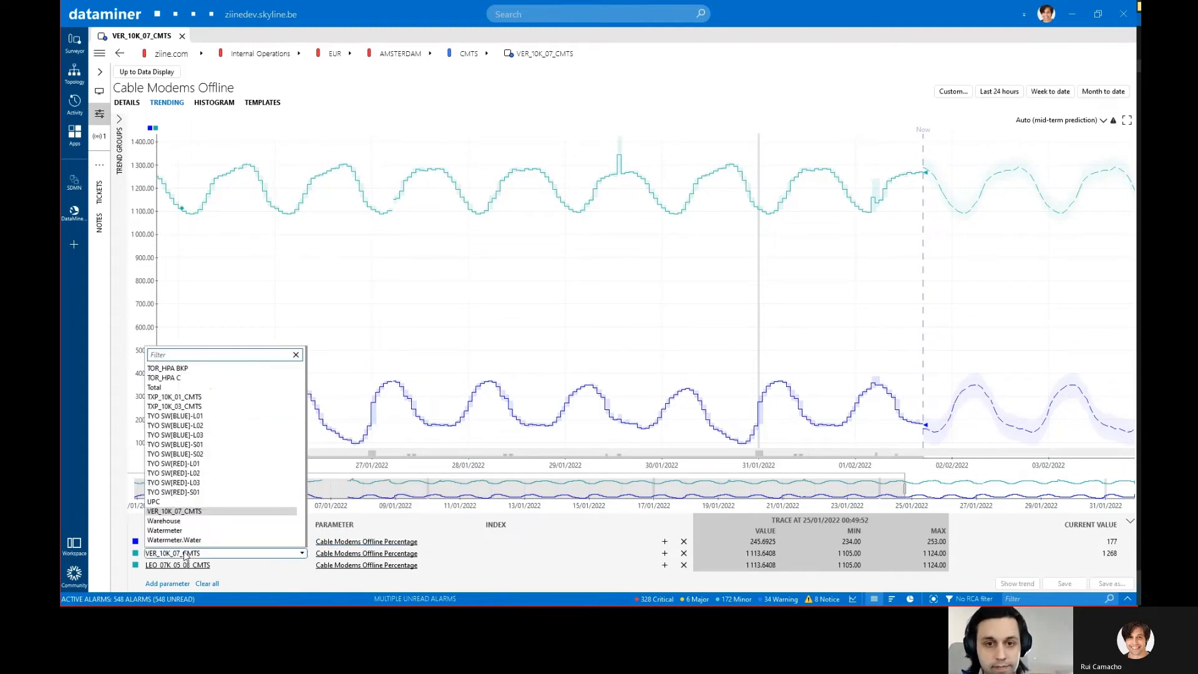
pyautogui.click(218, 413)
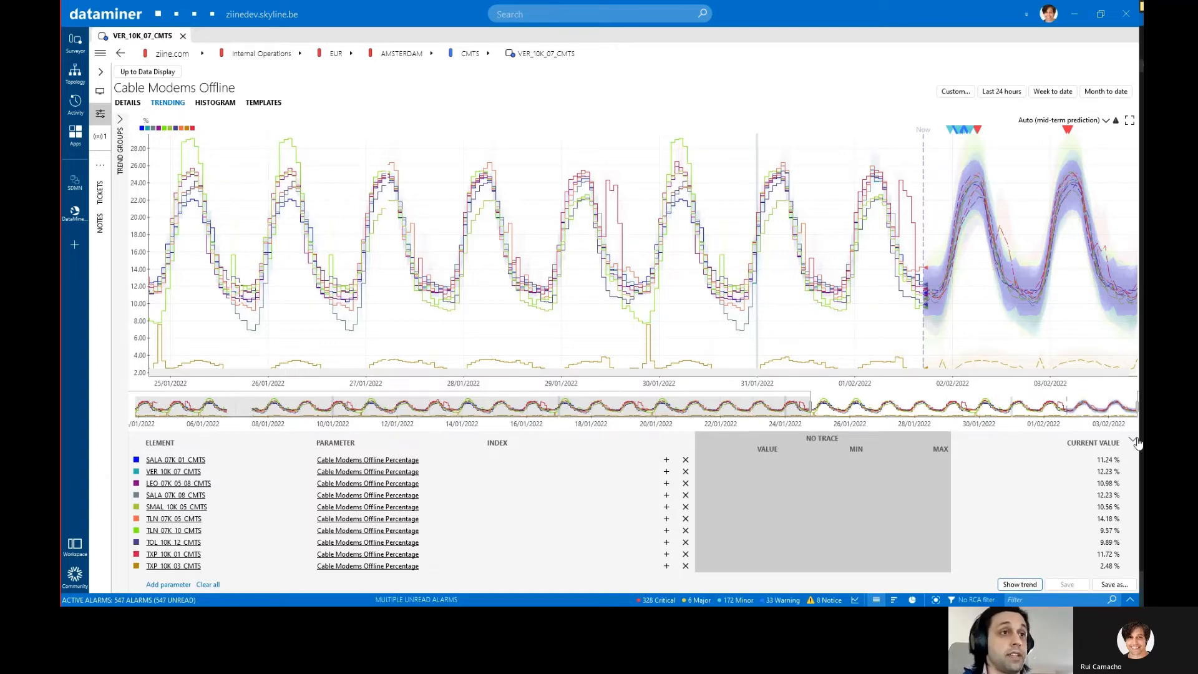
pyautogui.click(1024, 585)
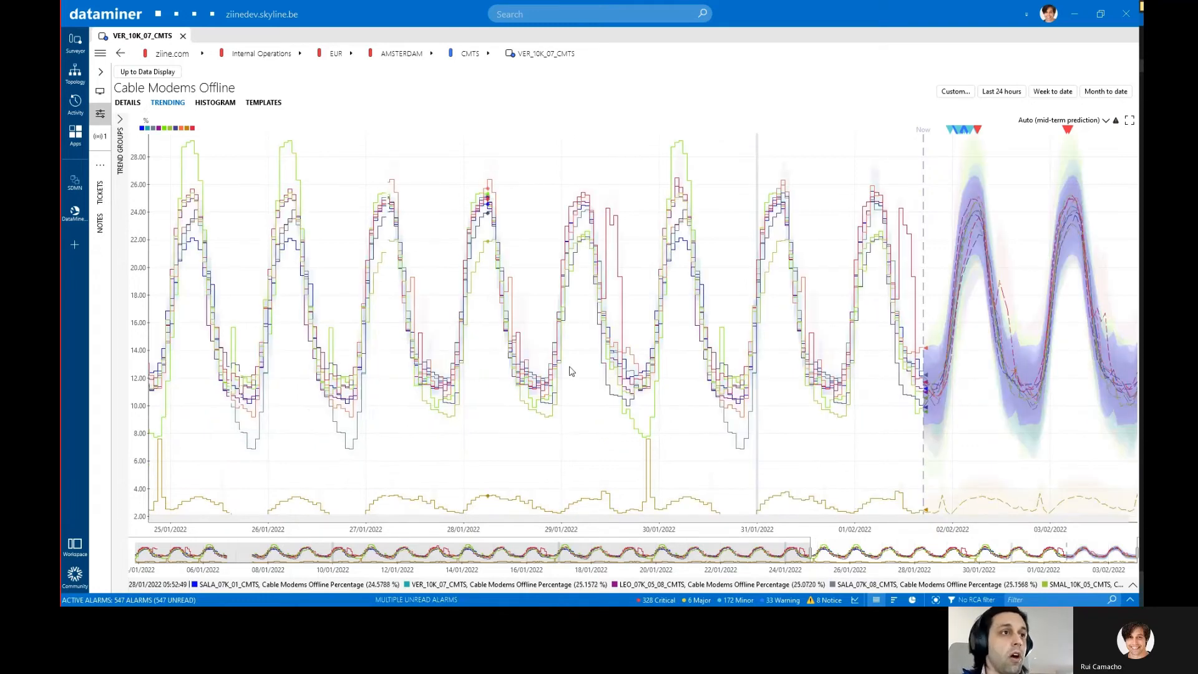
pyautogui.scroll(3, 780, 366)
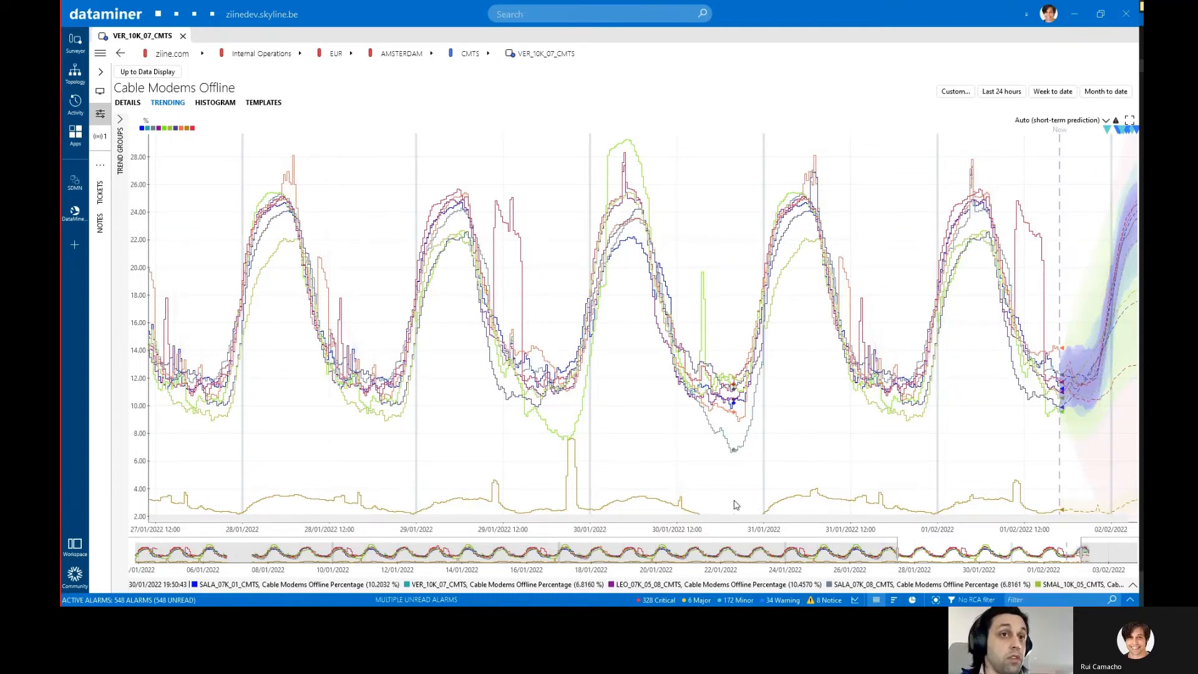
# Step: Save the combined CMTS trends as a new private trend group named "Demo - Offline Modems Percentage", without a description
pyautogui.click(1132, 585)
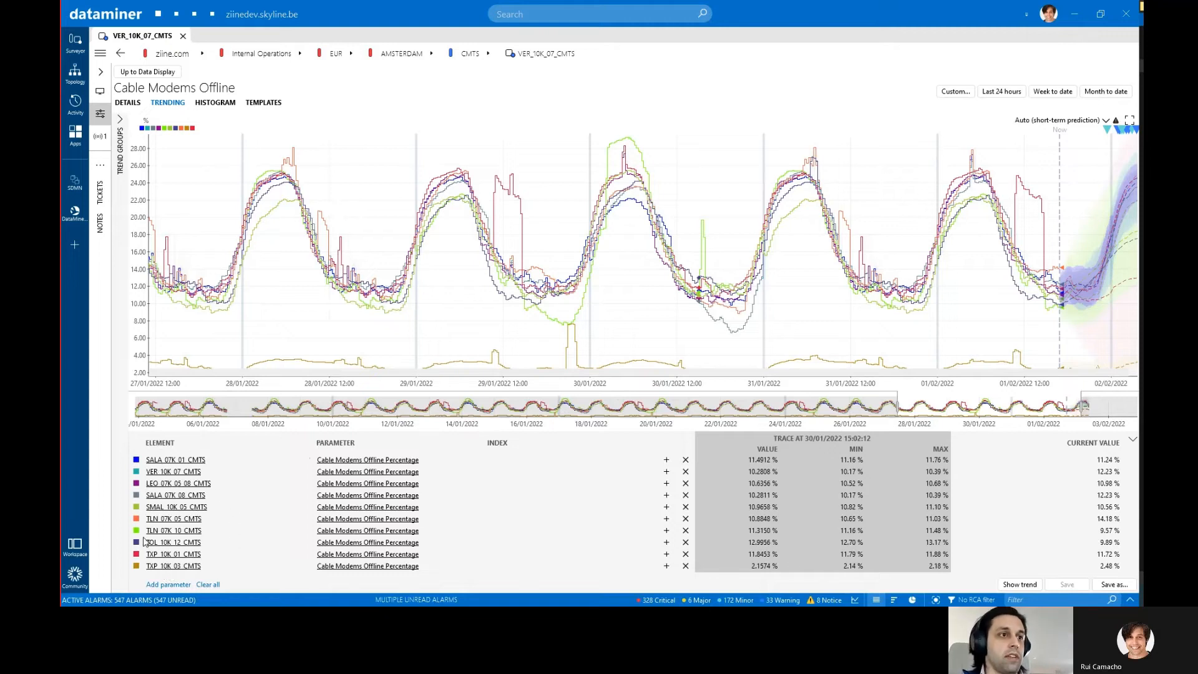
pyautogui.click(1131, 586)
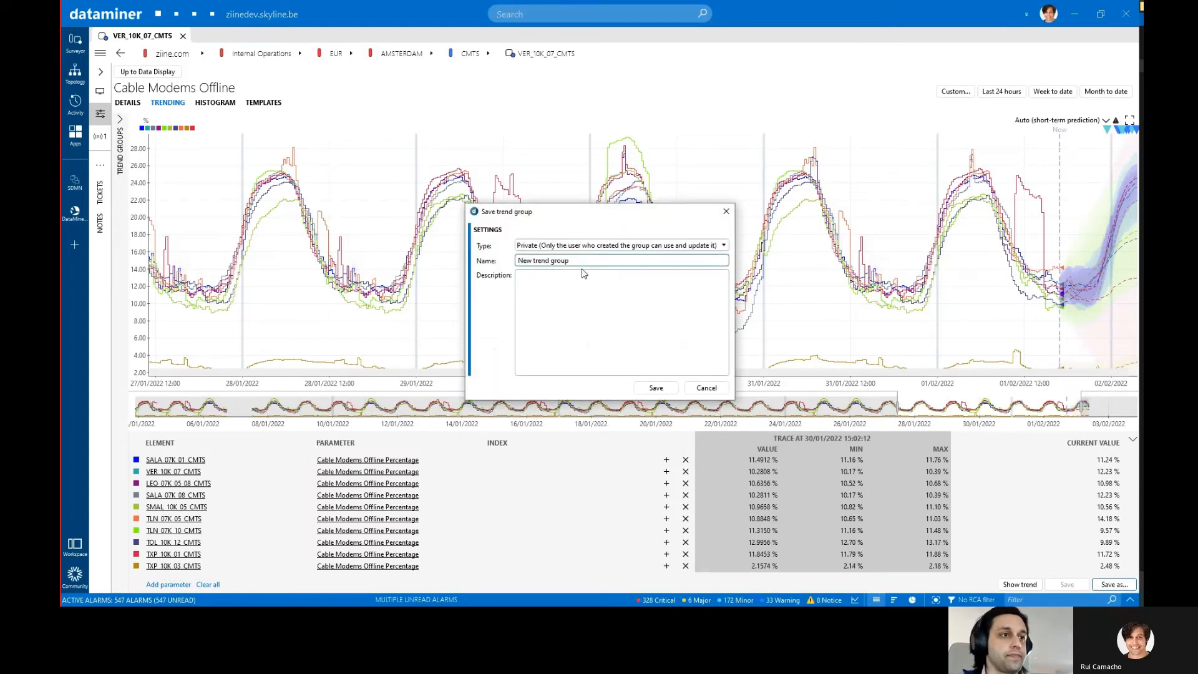
pyautogui.click(585, 247)
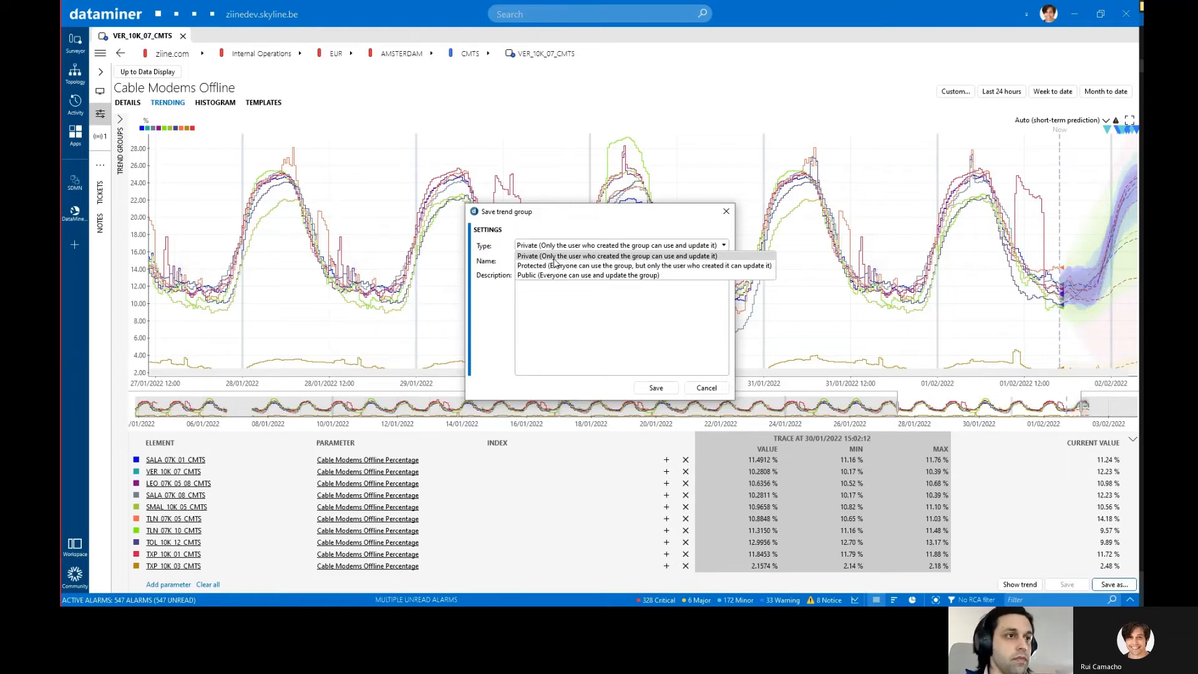
pyautogui.click(556, 235)
pyautogui.doubleClick(554, 262)
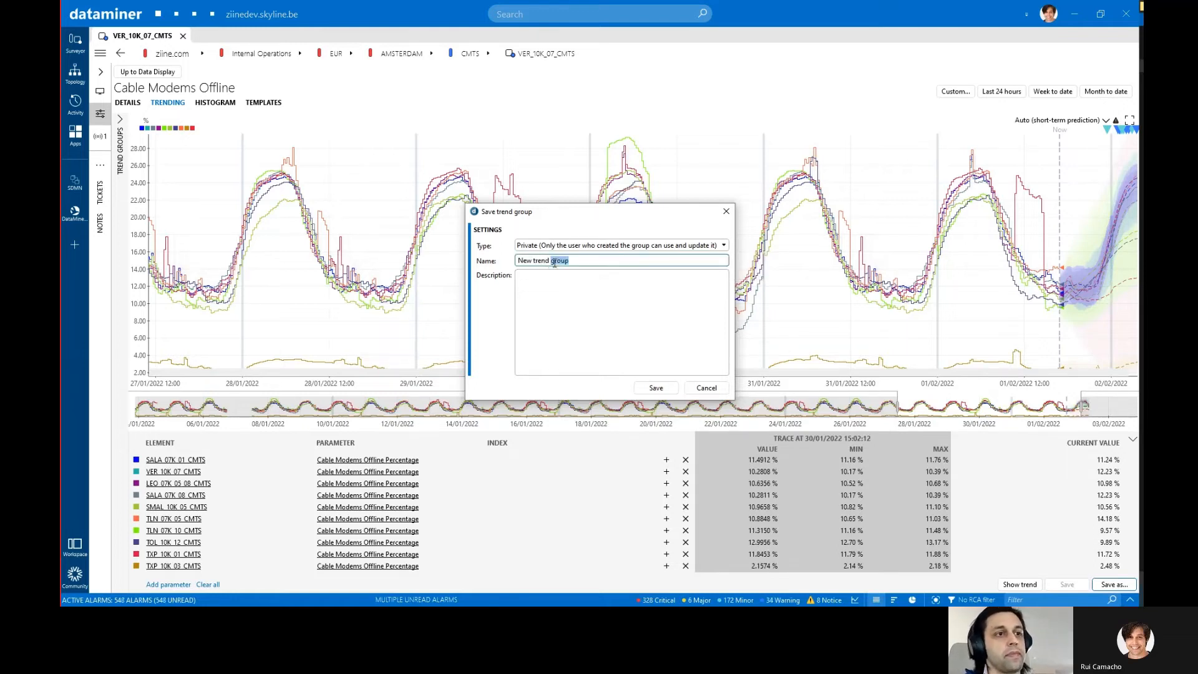
pyautogui.moveTo(554, 262); pyautogui.dragTo(509, 262)
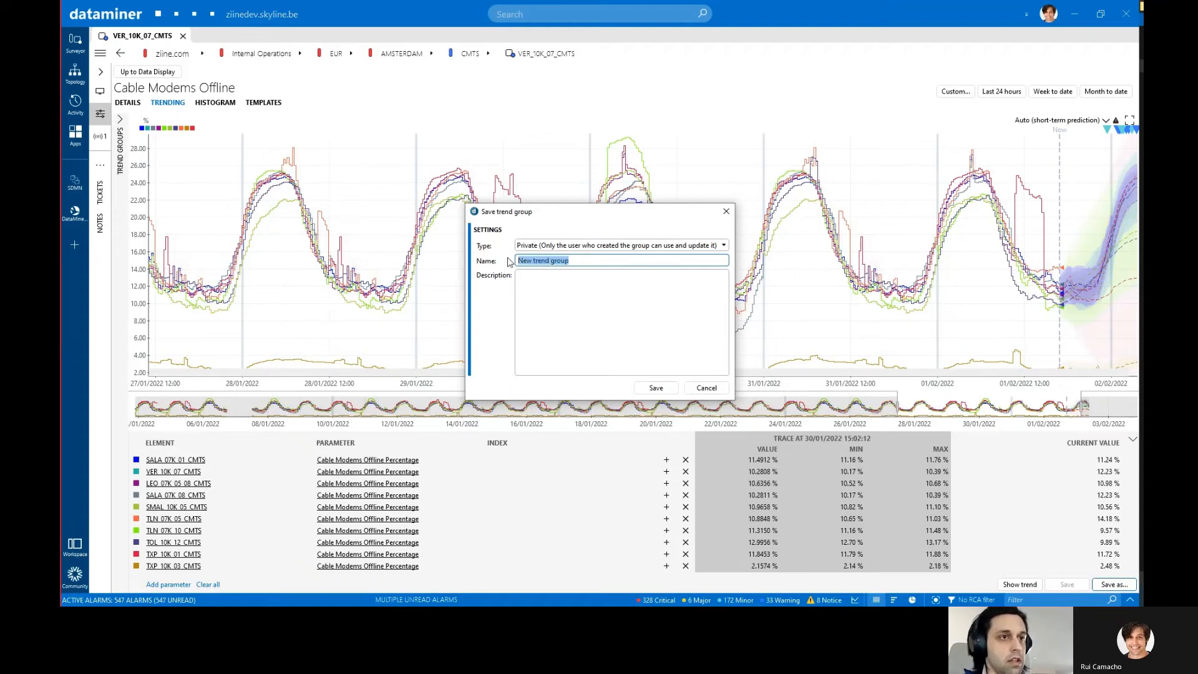
pyautogui.press('super+v')
pyautogui.press('Return')
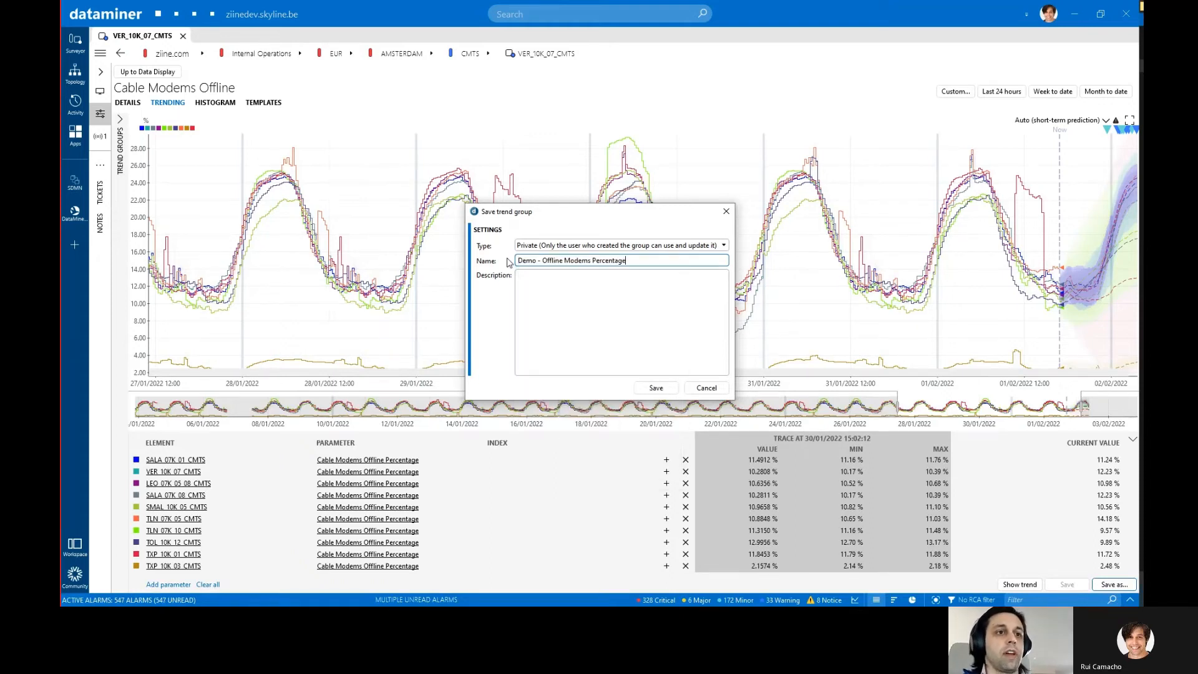
pyautogui.click(616, 277)
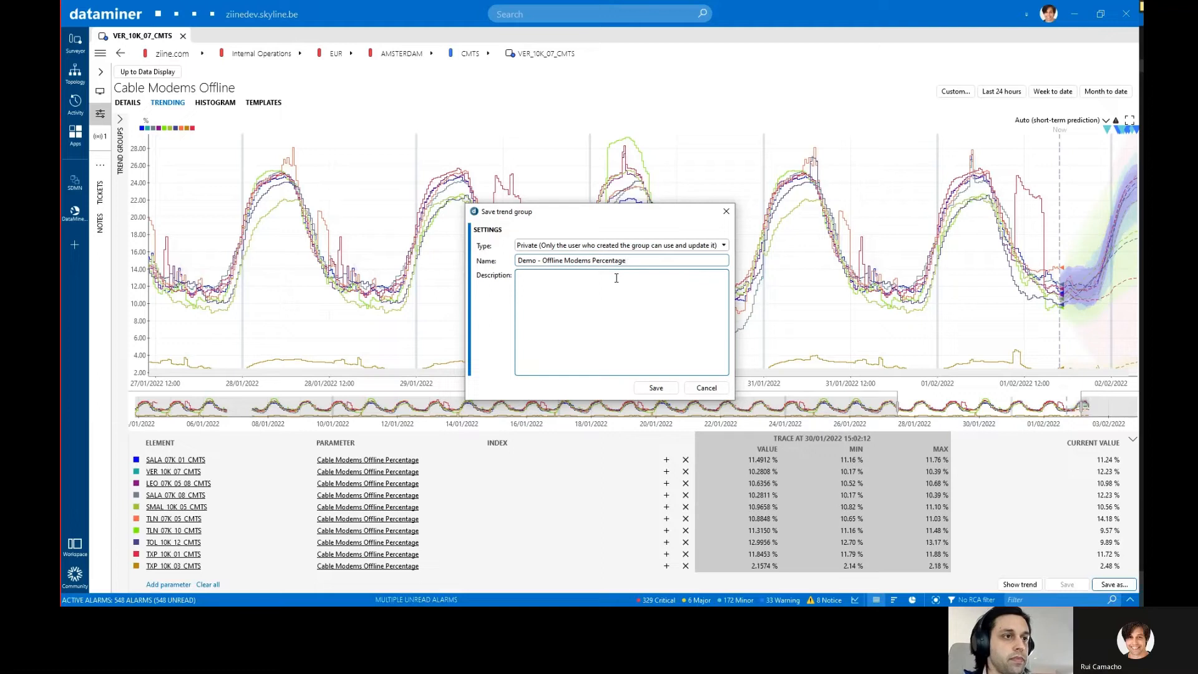
pyautogui.click(656, 388)
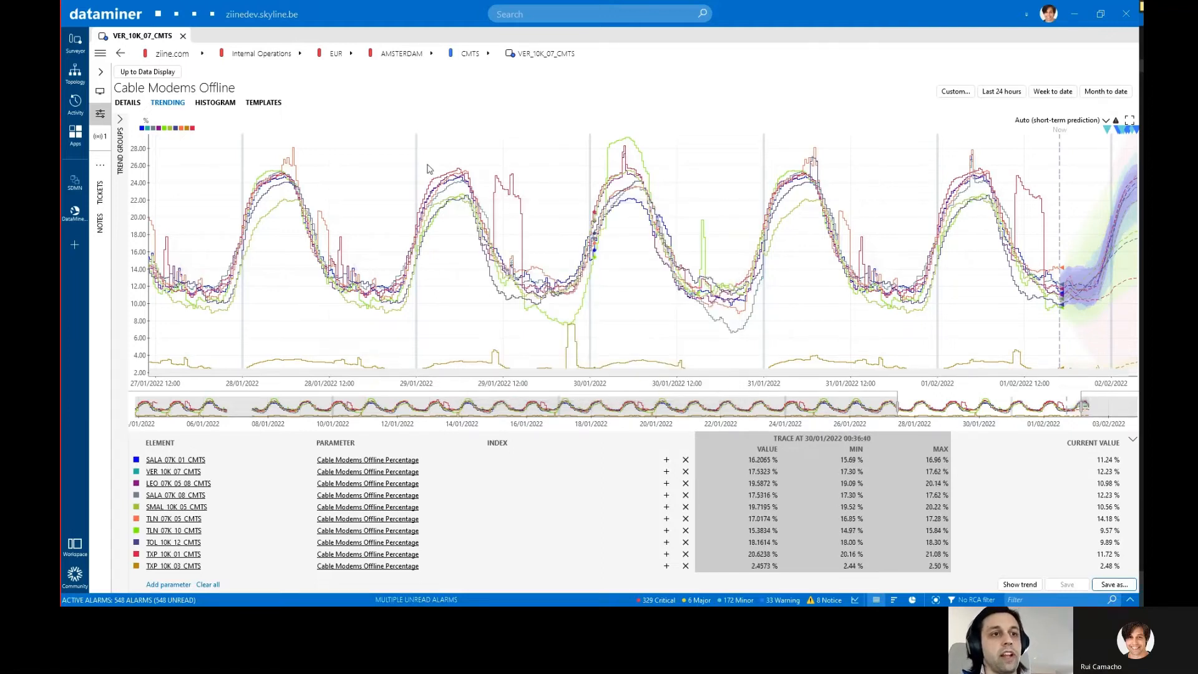
# Step: Show the list of saved trend groups beside the graph, and open the Trending module
pyautogui.click(120, 121)
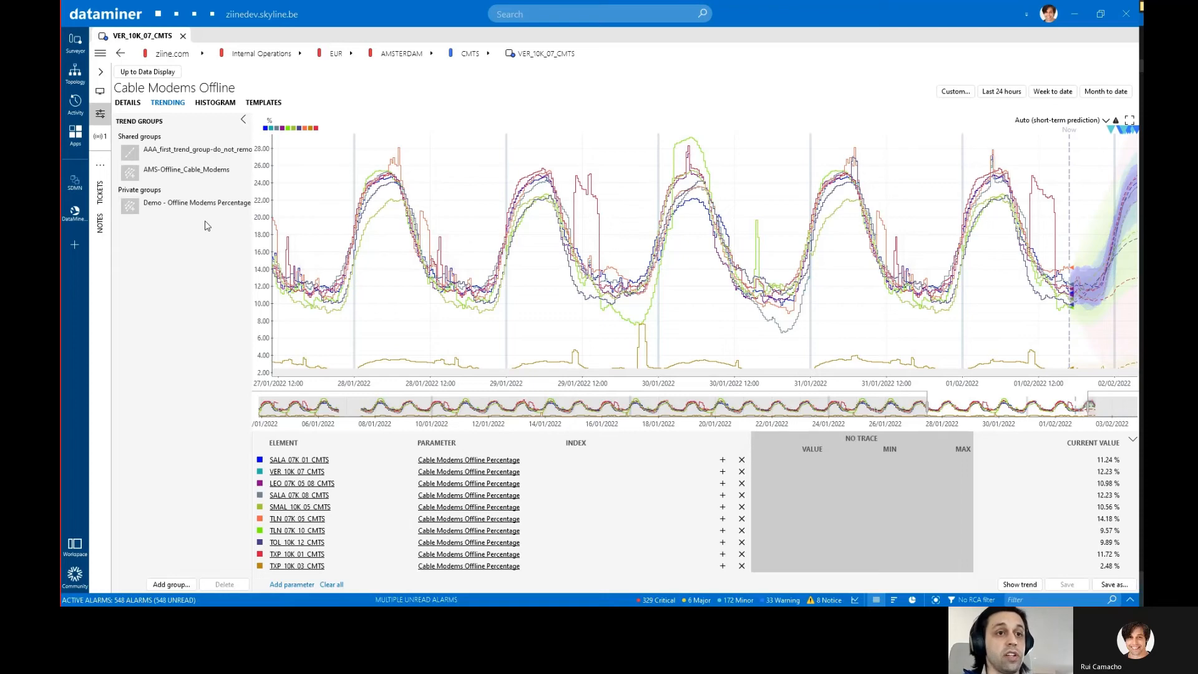
pyautogui.click(82, 141)
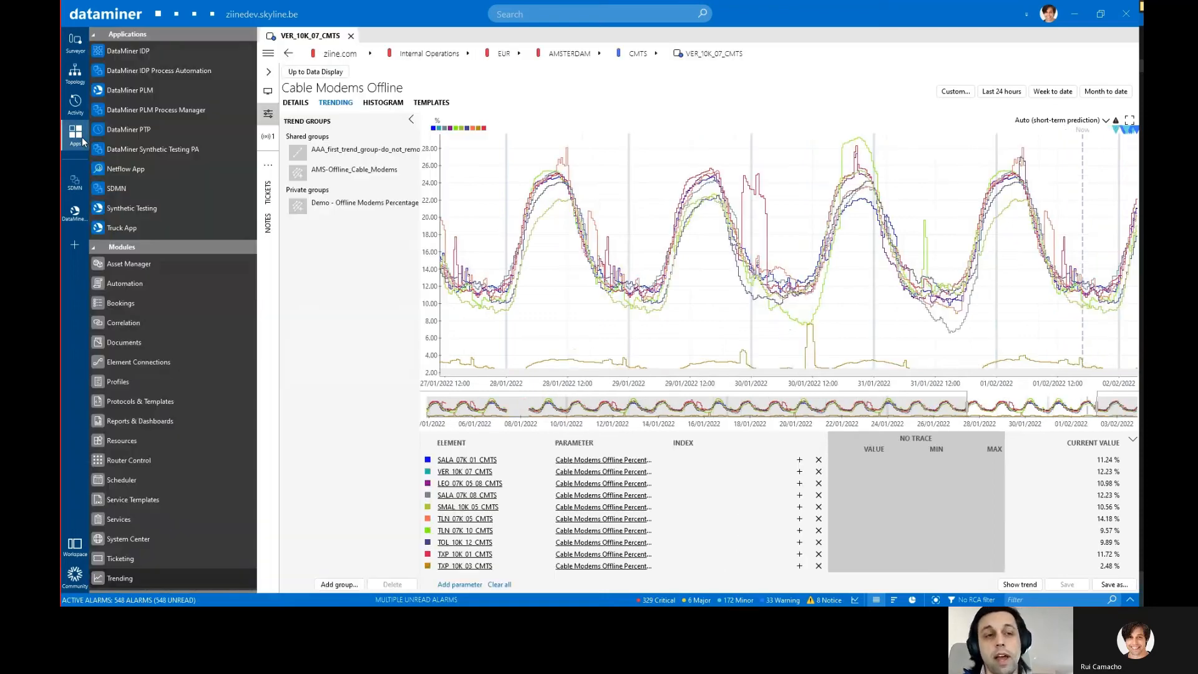
pyautogui.click(121, 578)
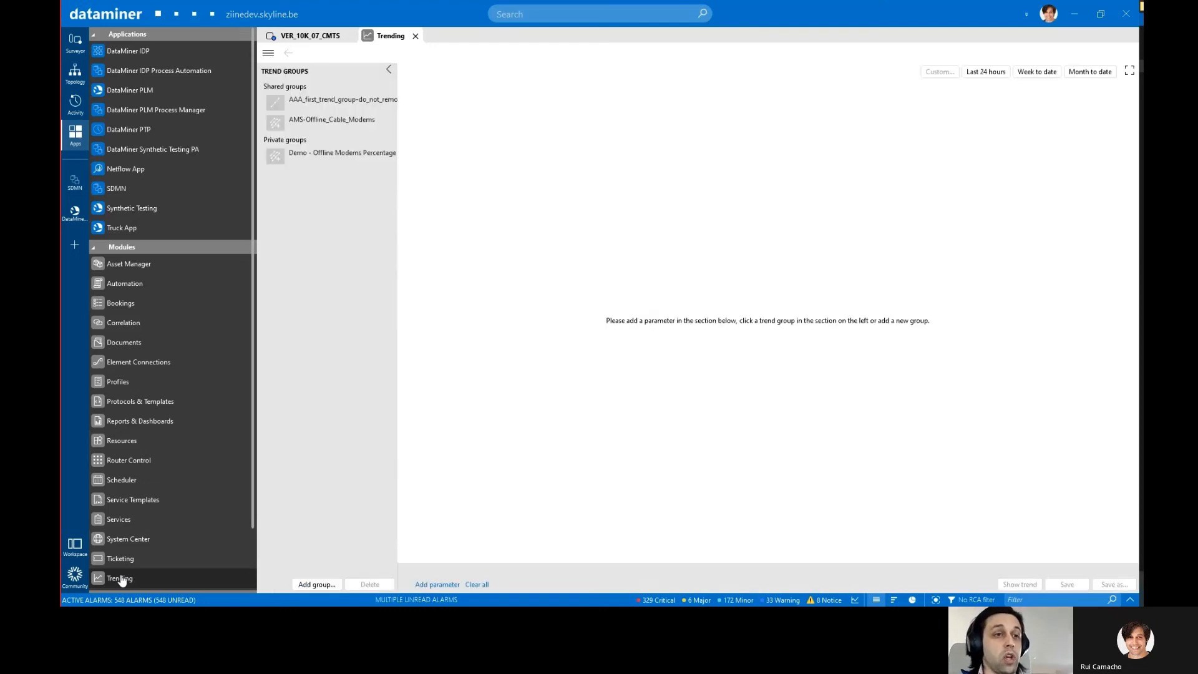
pyautogui.click(76, 133)
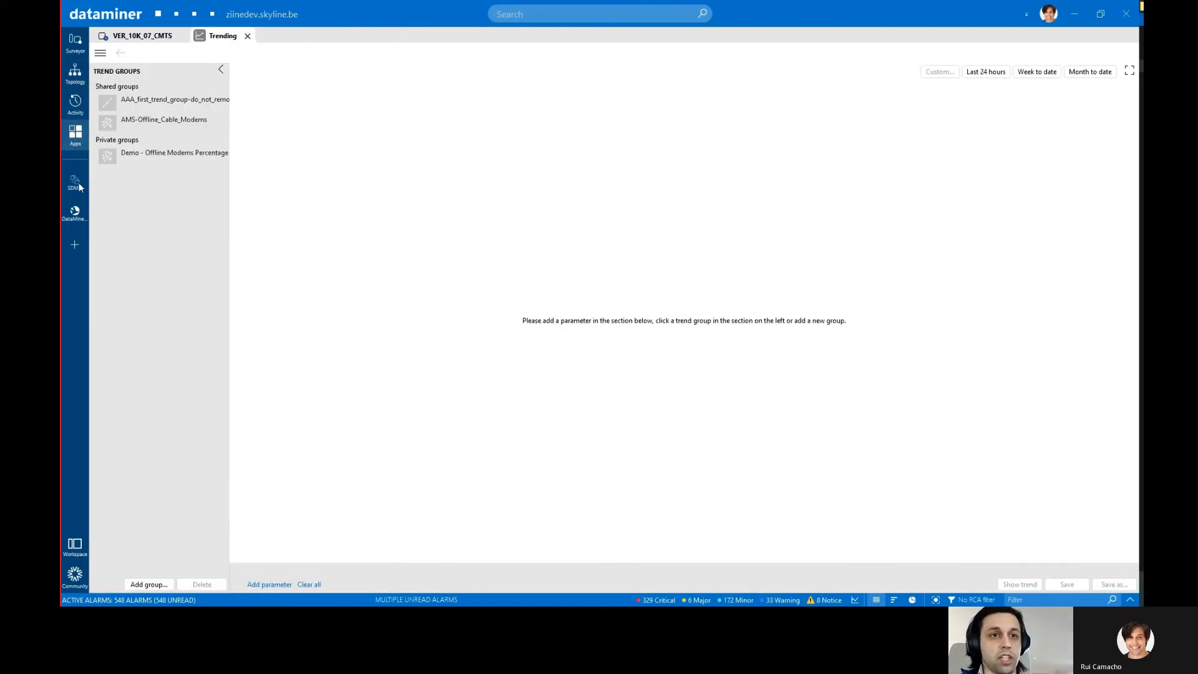
# Step: Load the private group "Demo - Offline Modems Percentage" and widen the graph's time range to several days including the forecast
pyautogui.click(138, 157)
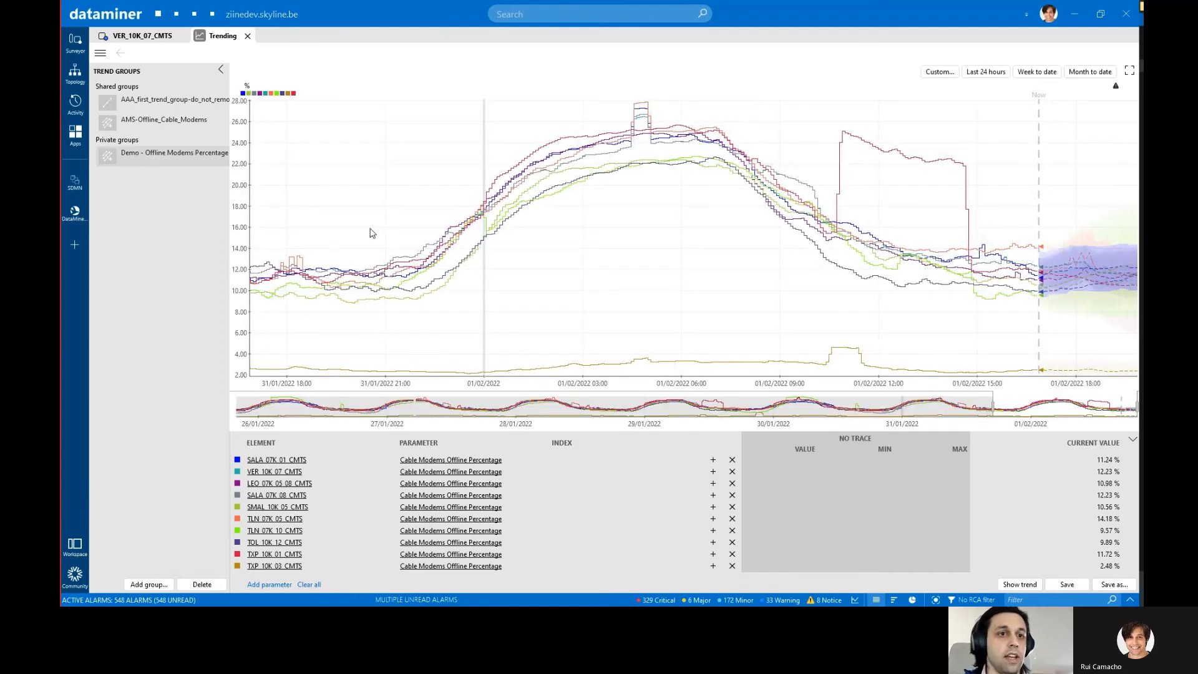
pyautogui.scroll(-3, 487, 221)
pyautogui.moveTo(384, 222); pyautogui.dragTo(637, 220)
pyautogui.scroll(-2, 638, 223)
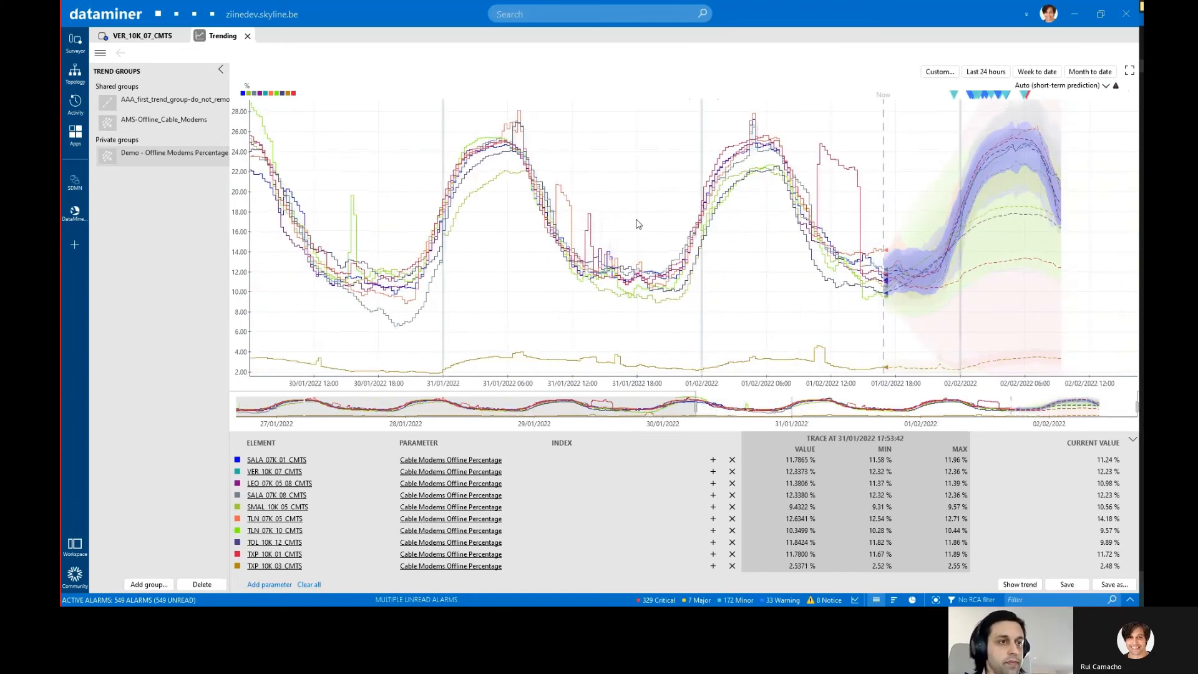